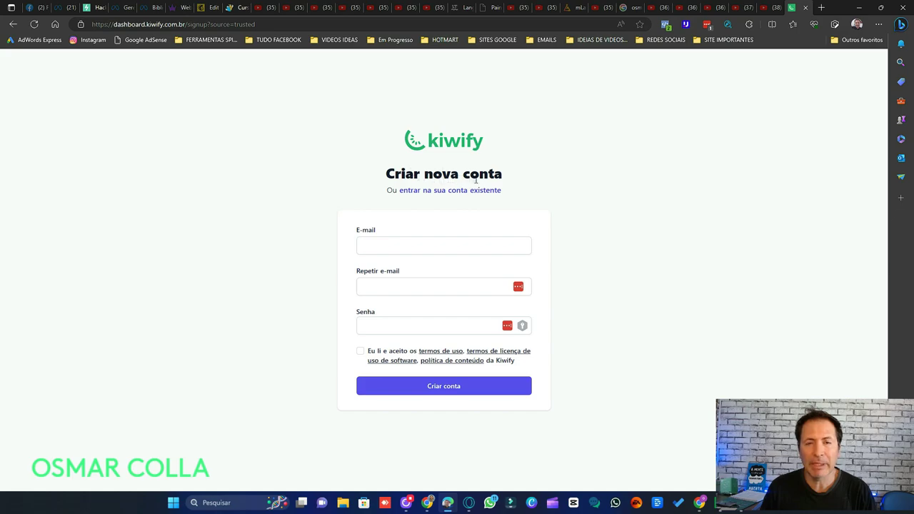
left_click(399, 243)
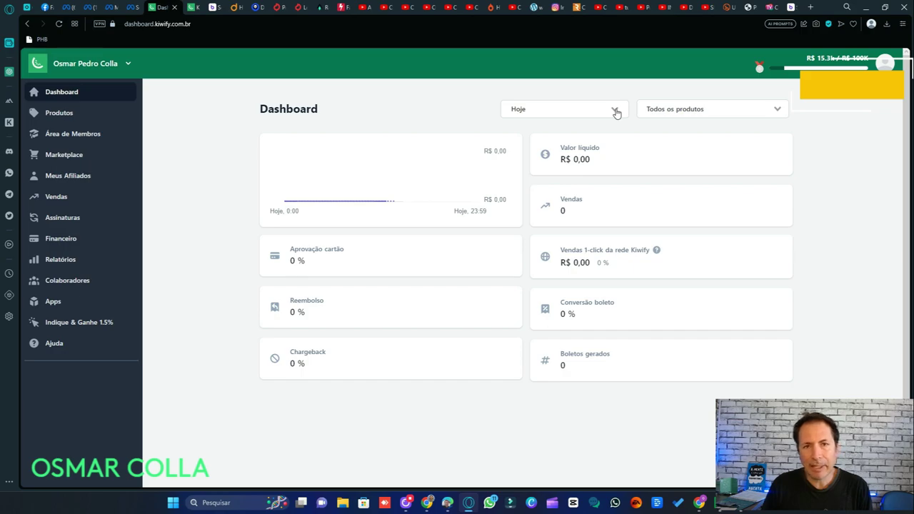
Step: Switch the account to the student panel and look through the courses under Meus Cursos
left_click(885, 65)
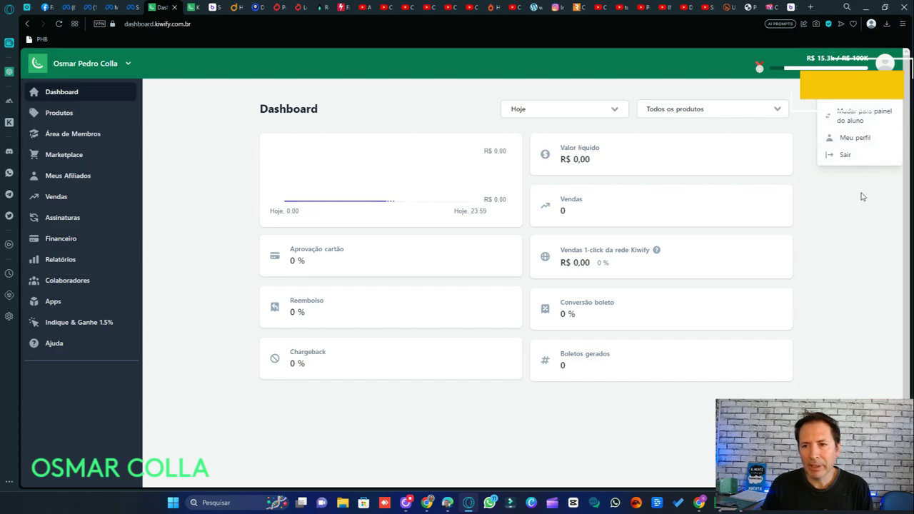
left_click(863, 118)
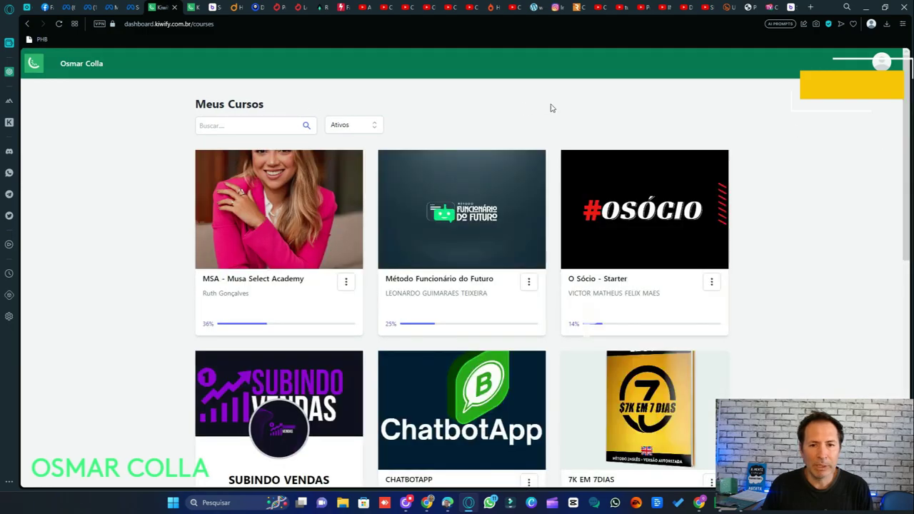
scroll(552, 108, "down", 2)
scroll(552, 108, "down", 3)
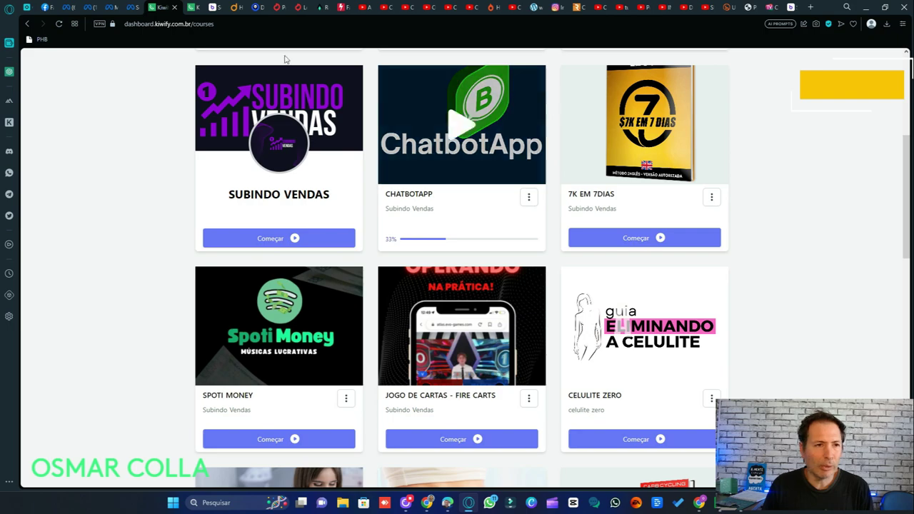
left_click(28, 24)
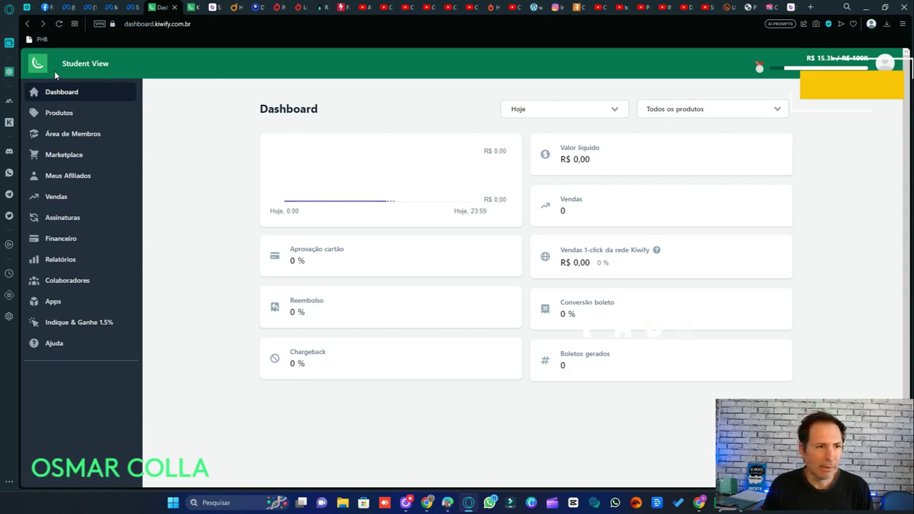
right_click(167, 114)
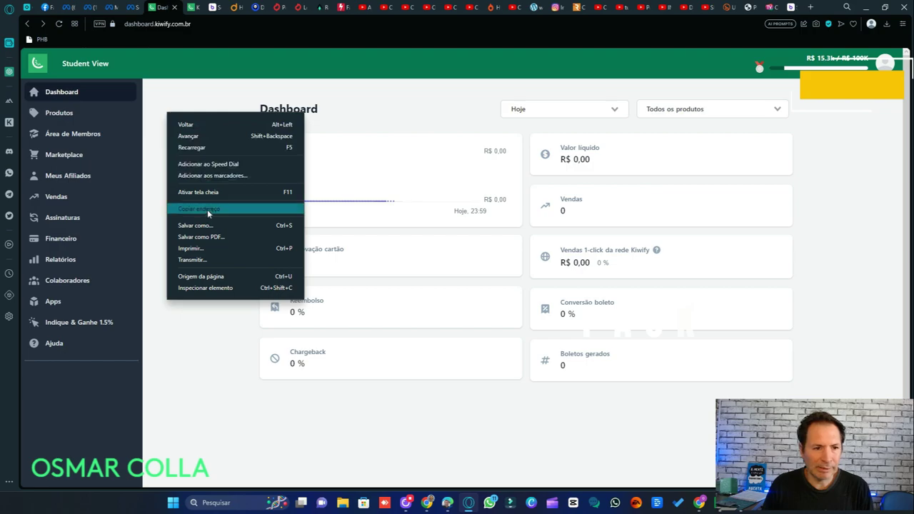
left_click(451, 104)
left_click(59, 24)
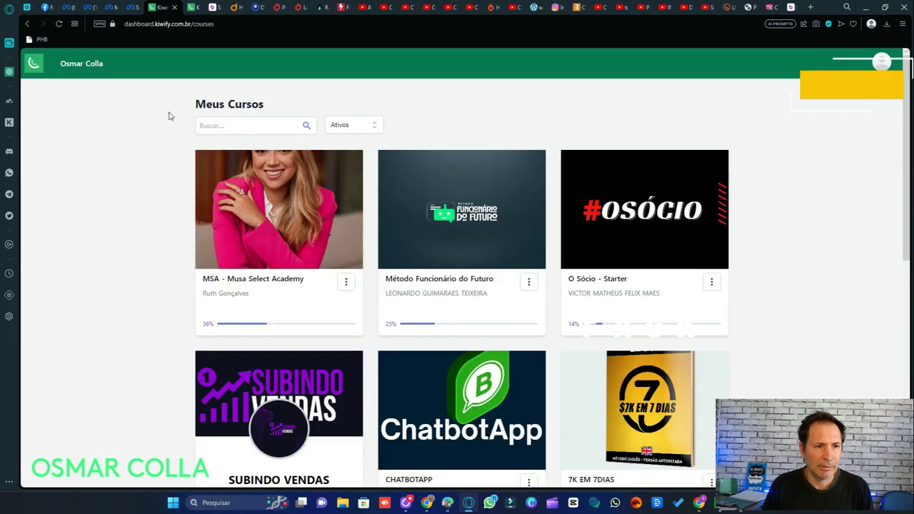
Step: Switch back to the producer panel and look through the best-selling products in the Marketplace
left_click(881, 62)
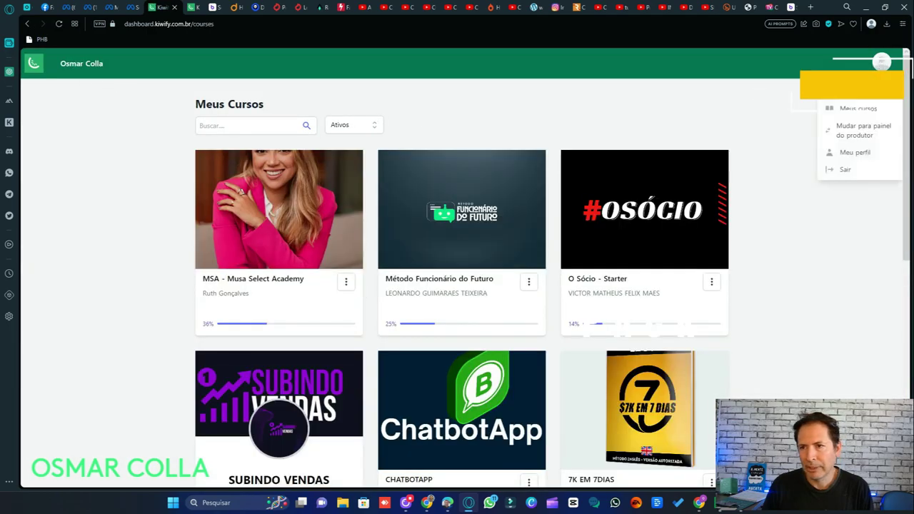
left_click(867, 134)
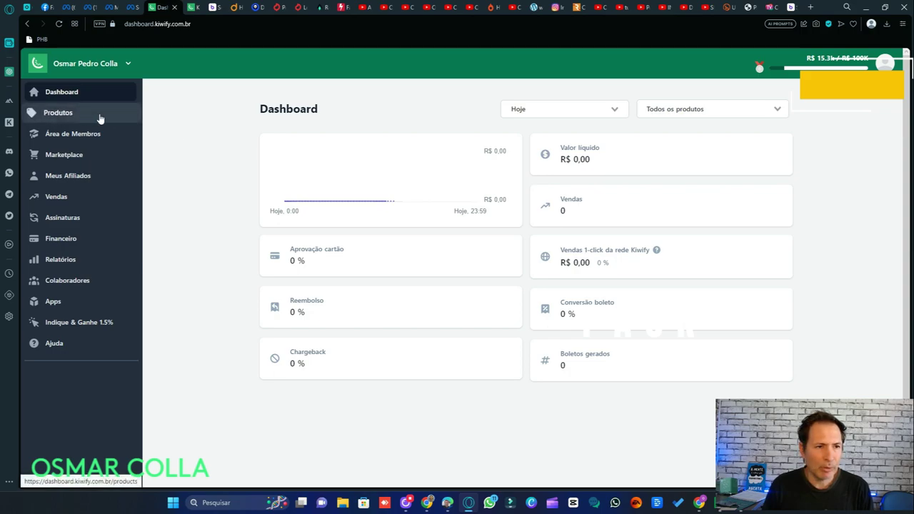
left_click(104, 158)
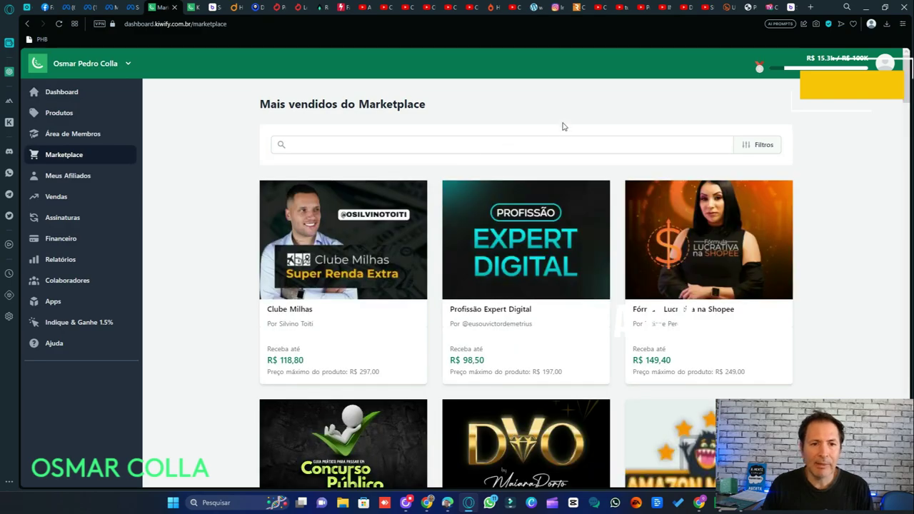
scroll(564, 127, "down", 2)
scroll(526, 117, "down", 2)
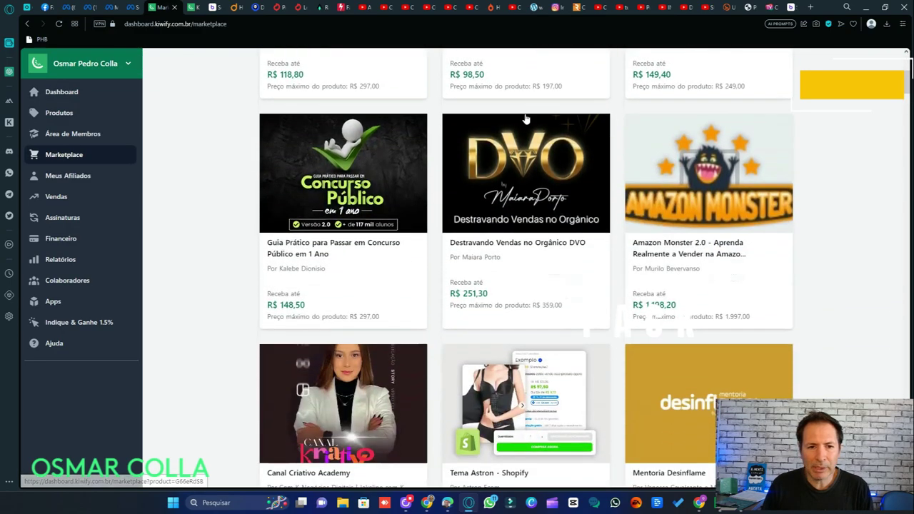
scroll(527, 117, "down", 2)
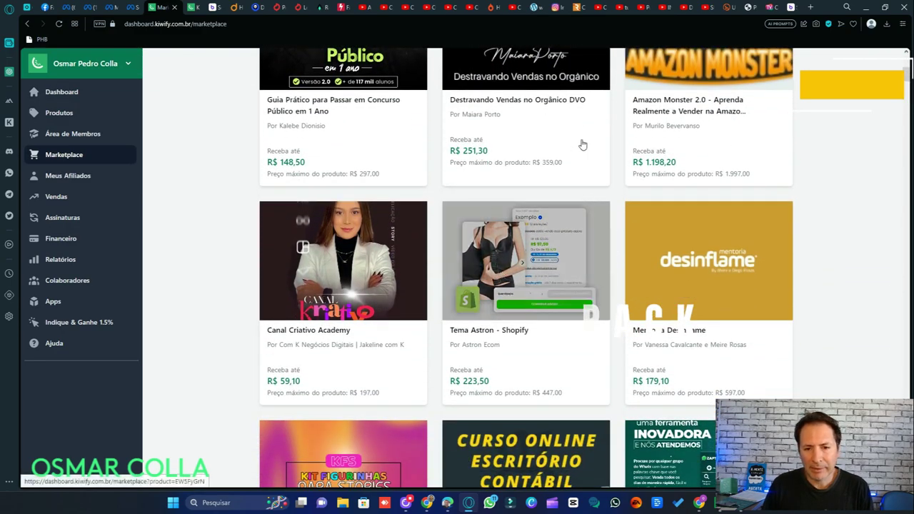
scroll(586, 147, "down", 1)
scroll(591, 145, "down", 2)
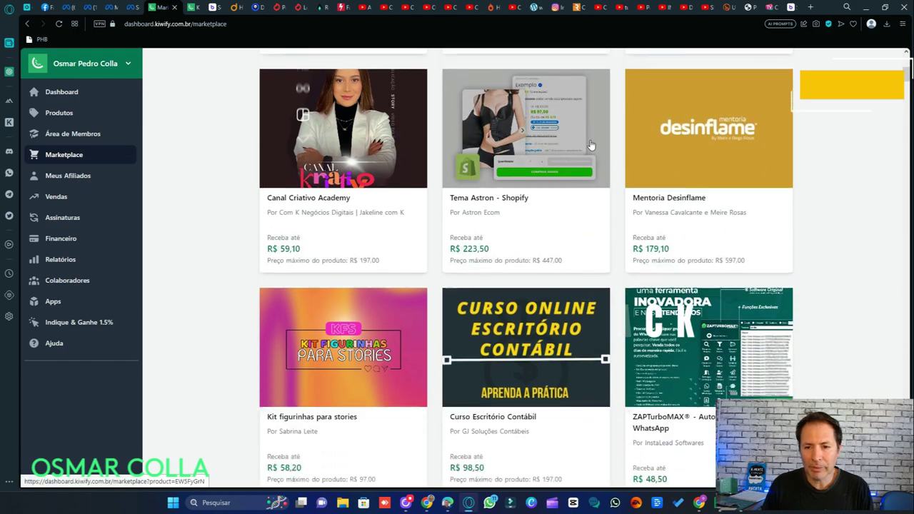
scroll(591, 145, "down", 4)
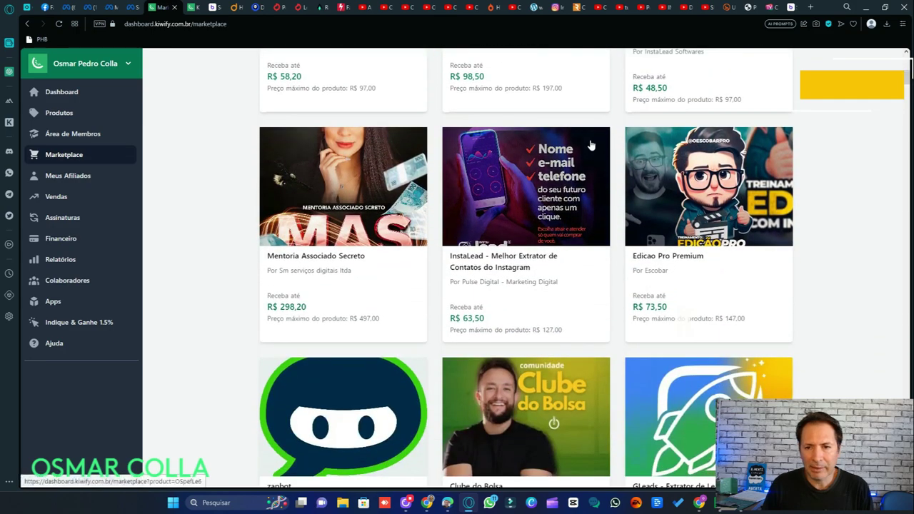
scroll(590, 145, "down", 3)
scroll(591, 145, "down", 1)
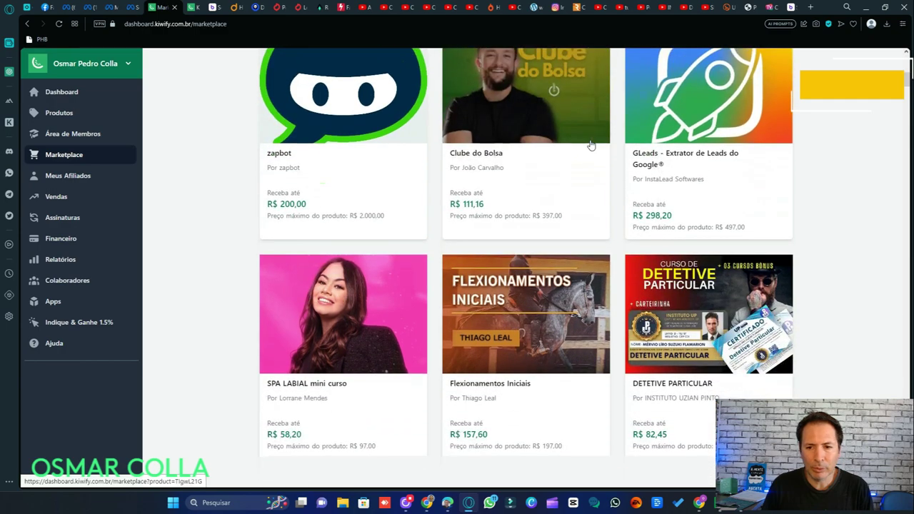
scroll(591, 145, "down", 3)
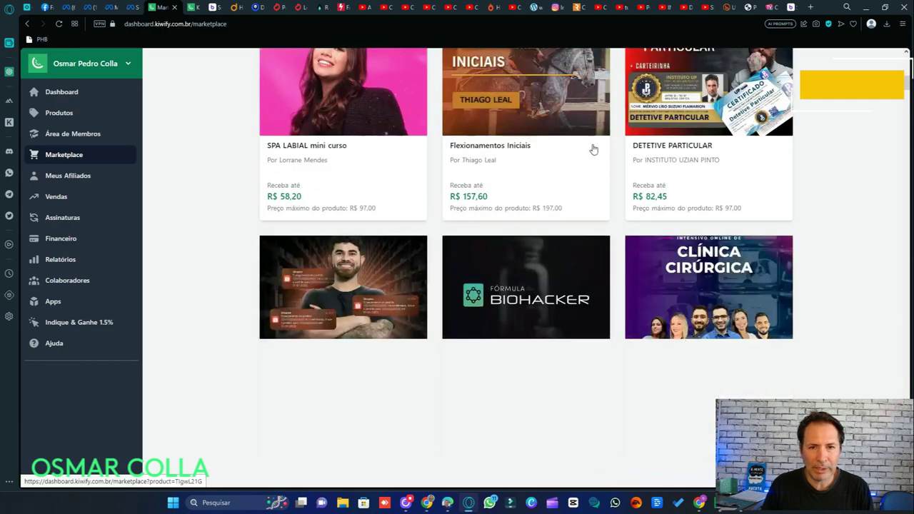
scroll(80, 178, "down", 1)
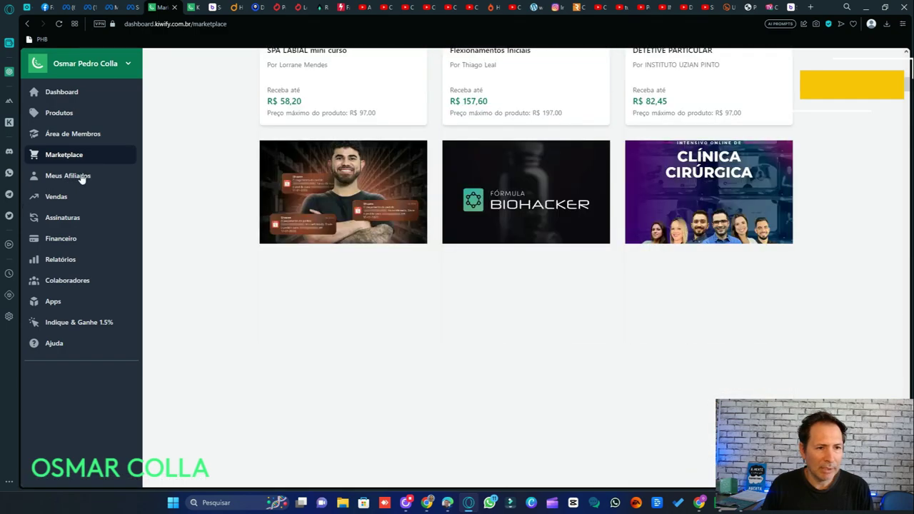
Step: Open the pending requests under Meus Afiliados and process the affiliate request waiting there
left_click(80, 178)
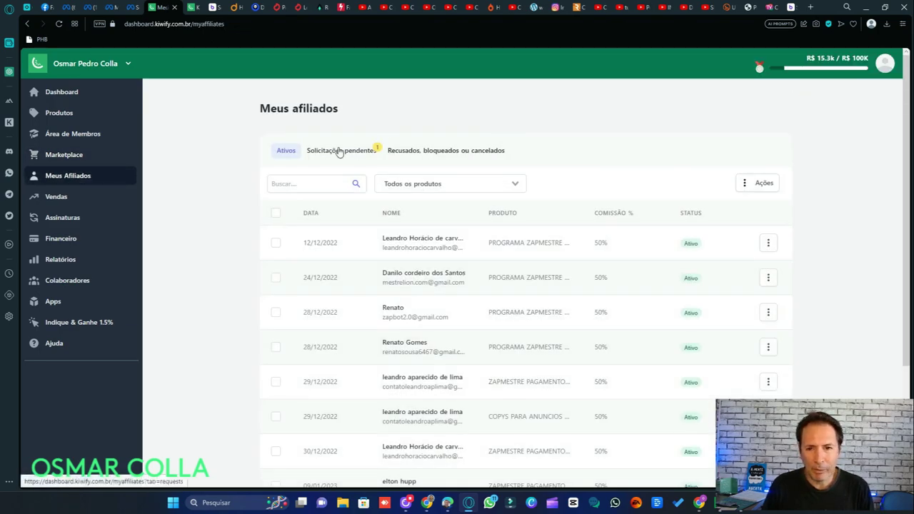
left_click(340, 152)
left_click(769, 243)
left_click(718, 234)
left_click(544, 290)
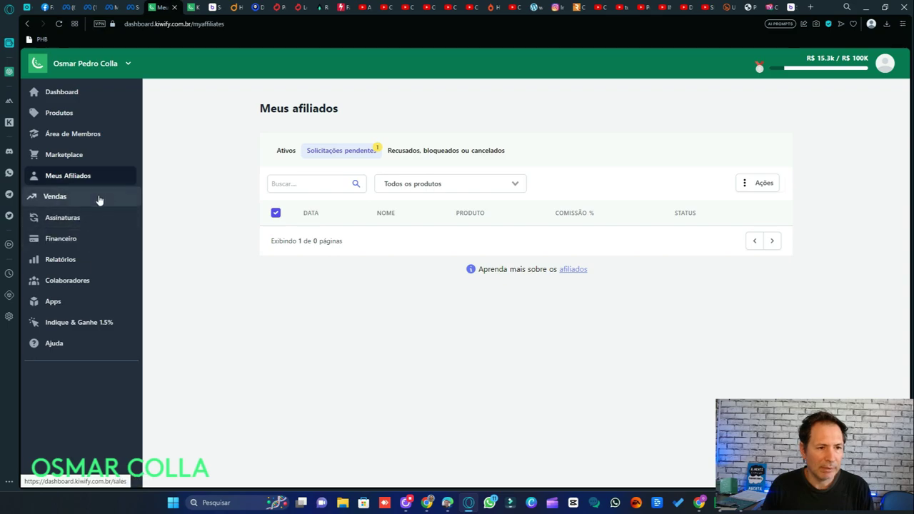
Step: Open the Relatórios section to view the available report types
left_click(97, 264)
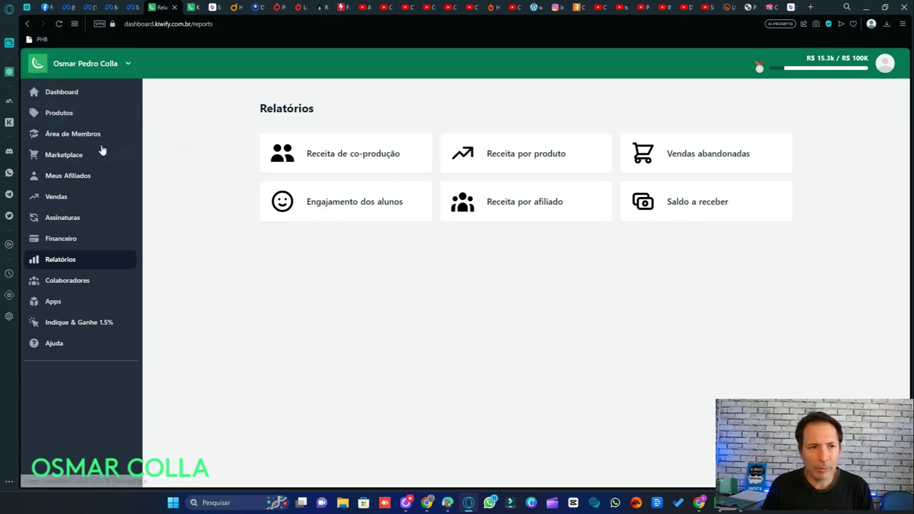
Step: Start a new product from the Produtos page and check its payment type and content delivery options
left_click(58, 113)
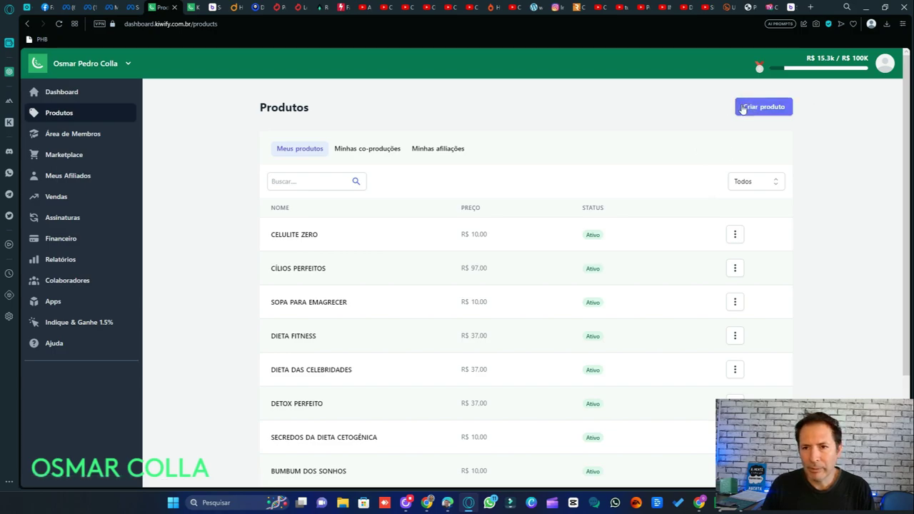
left_click(765, 107)
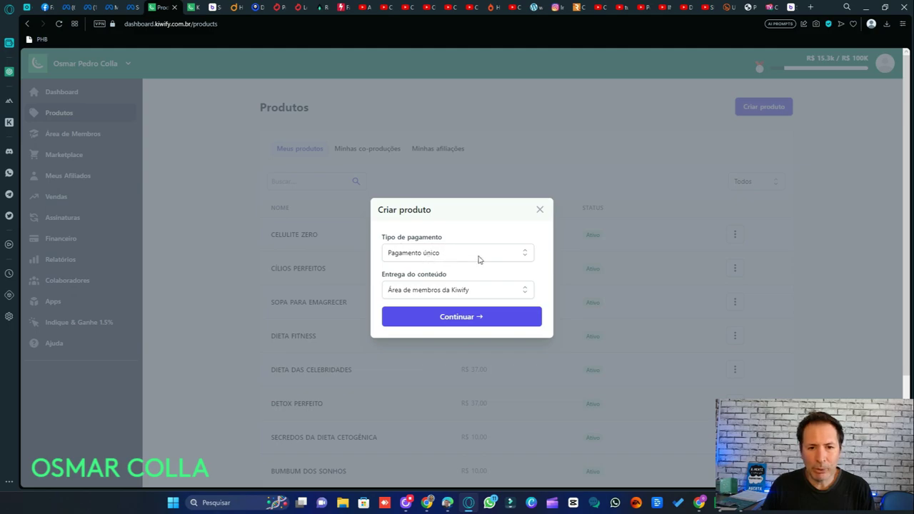
left_click(521, 256)
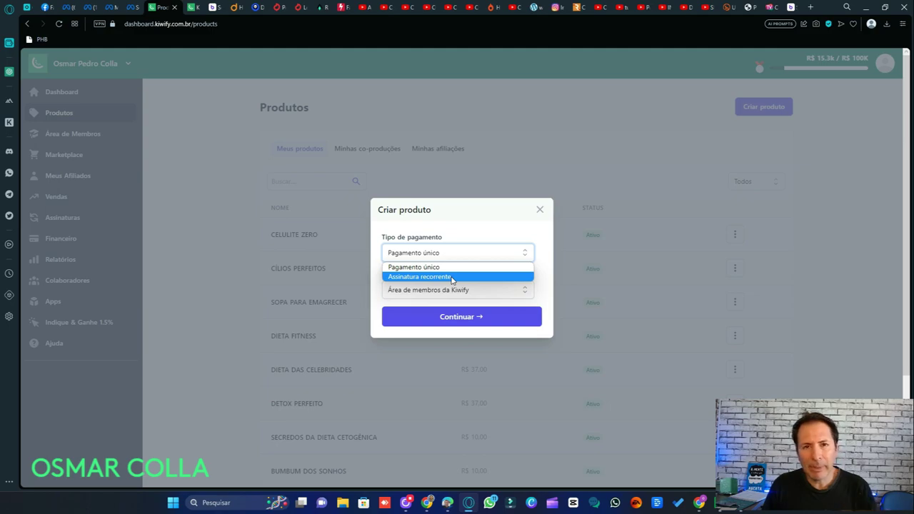
left_click(499, 215)
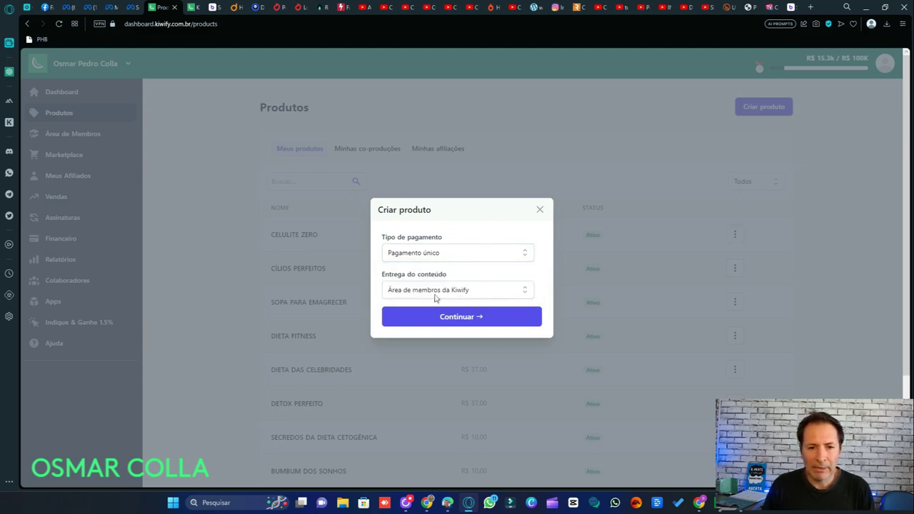
left_click(524, 292)
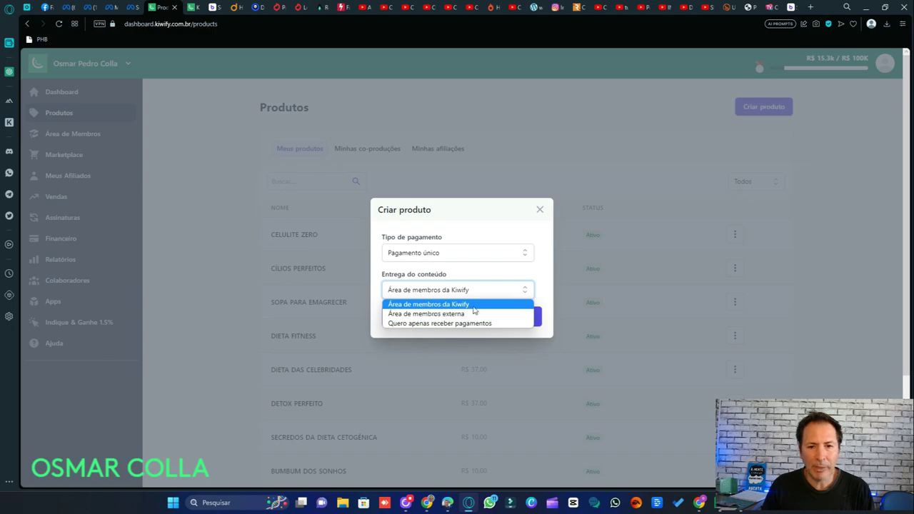
left_click(541, 281)
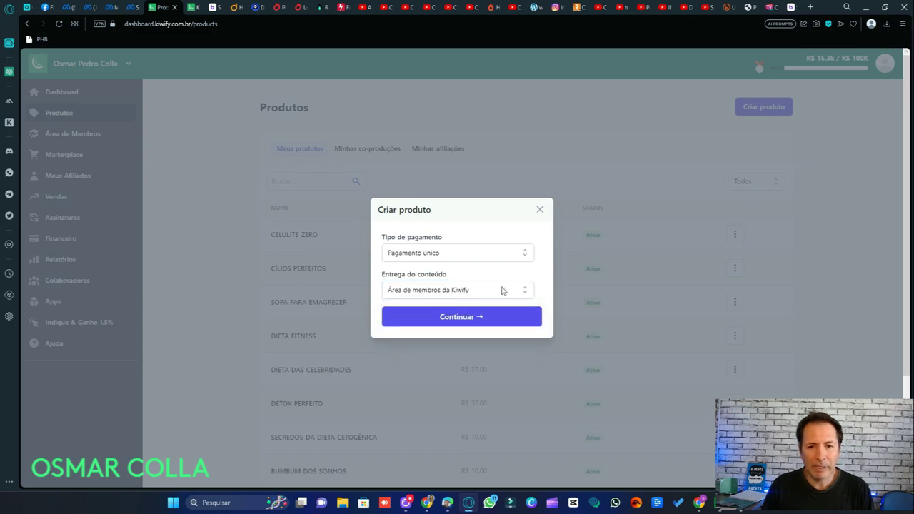
Step: Continue to the new product's details form, examine its fields, and close it without creating the product
left_click(474, 319)
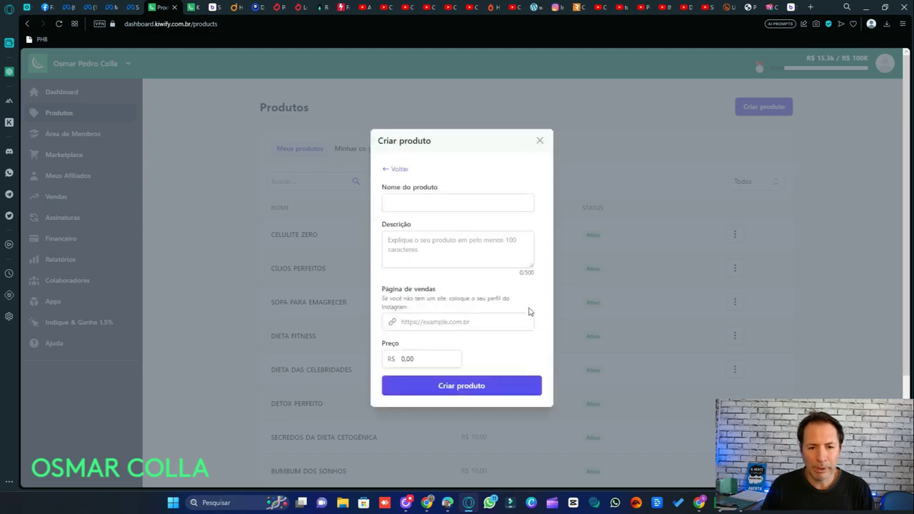
left_click(411, 202)
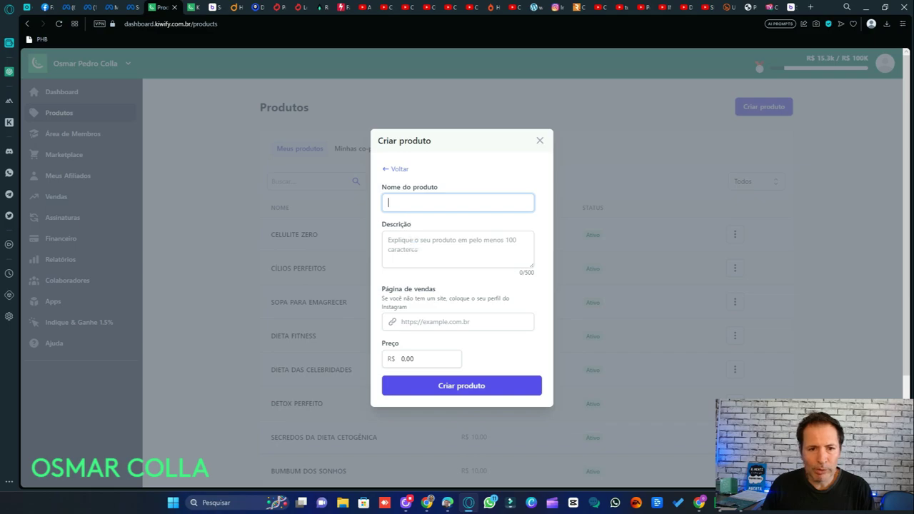
left_click(413, 244)
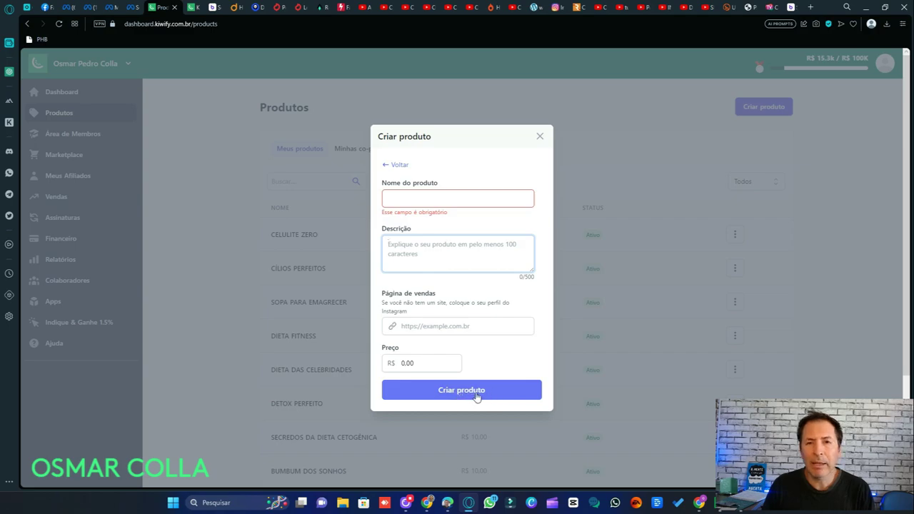
left_click(540, 137)
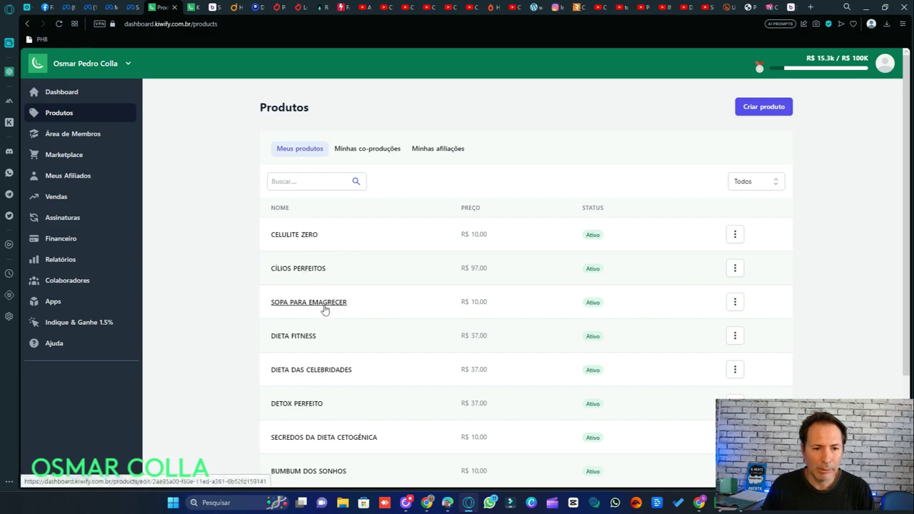
Step: Open the CÍLIOS PERFEITOS product for editing and review its general information, image, pricing and customer support details
left_click(310, 270)
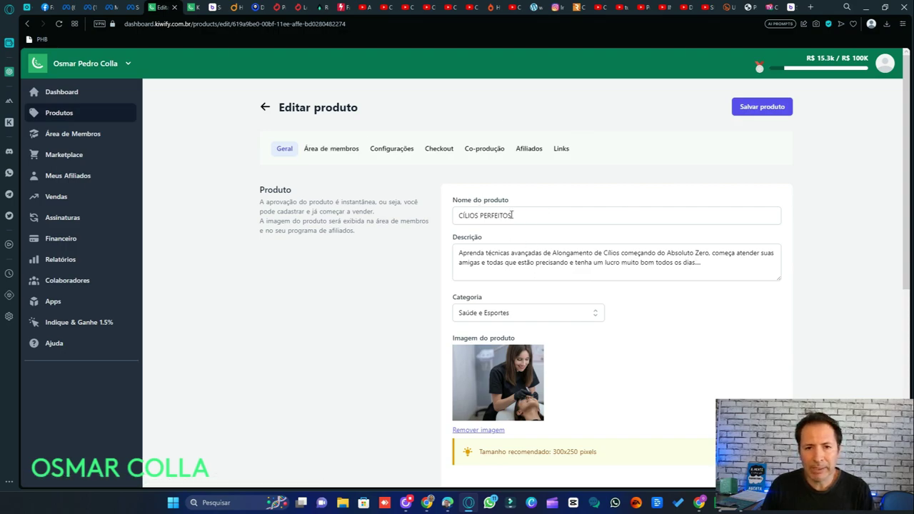
scroll(672, 243, "down", 1)
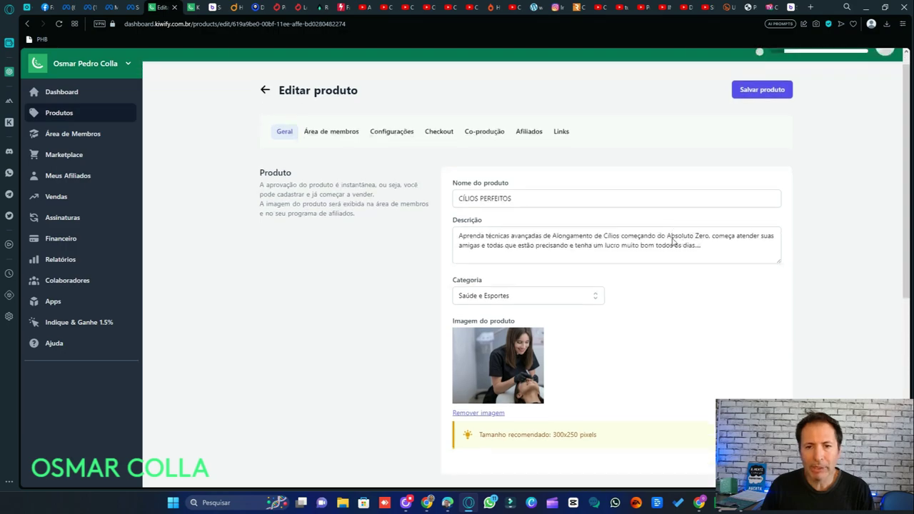
scroll(685, 235, "down", 2)
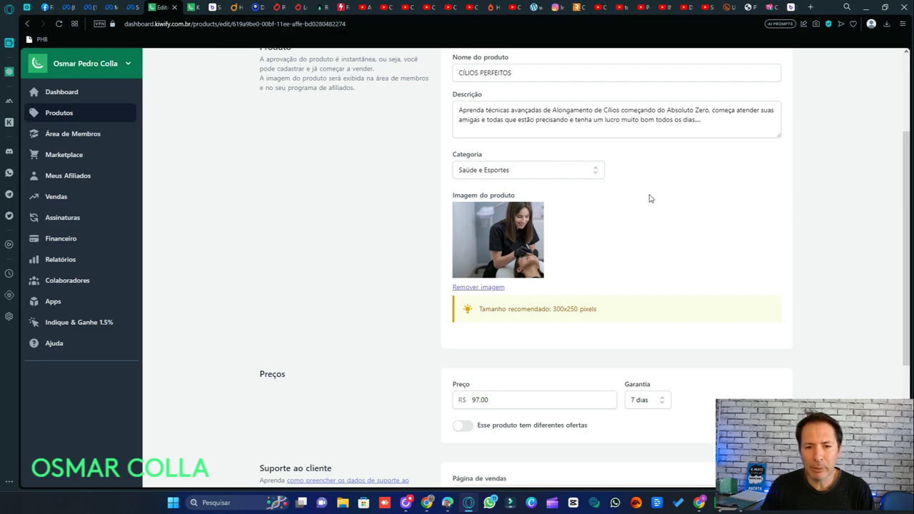
scroll(650, 198, "down", 1)
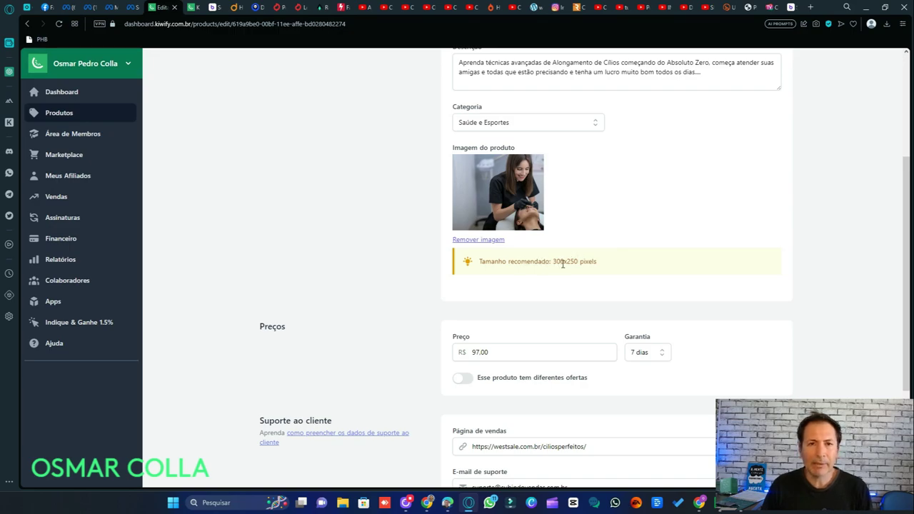
scroll(643, 236, "down", 2)
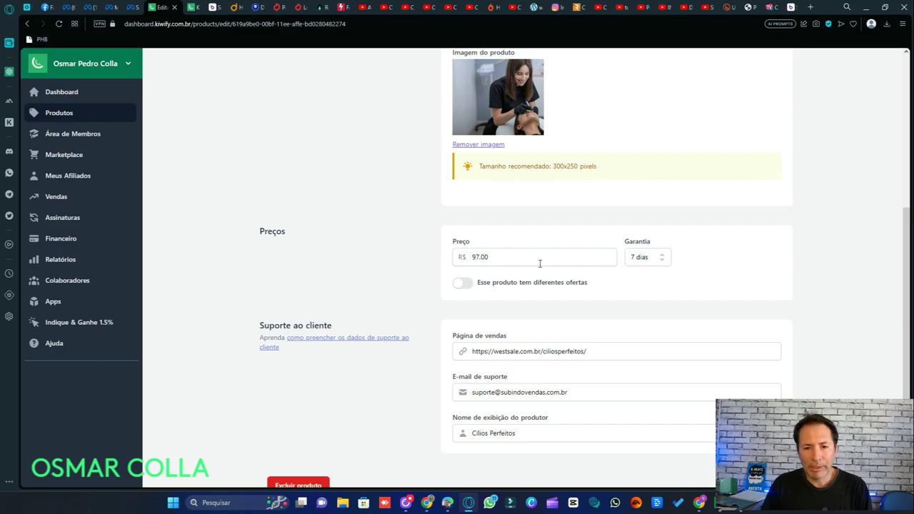
Step: Check the guarantee period options under Preços and review the product's customer support fields
left_click(663, 264)
left_click(682, 261)
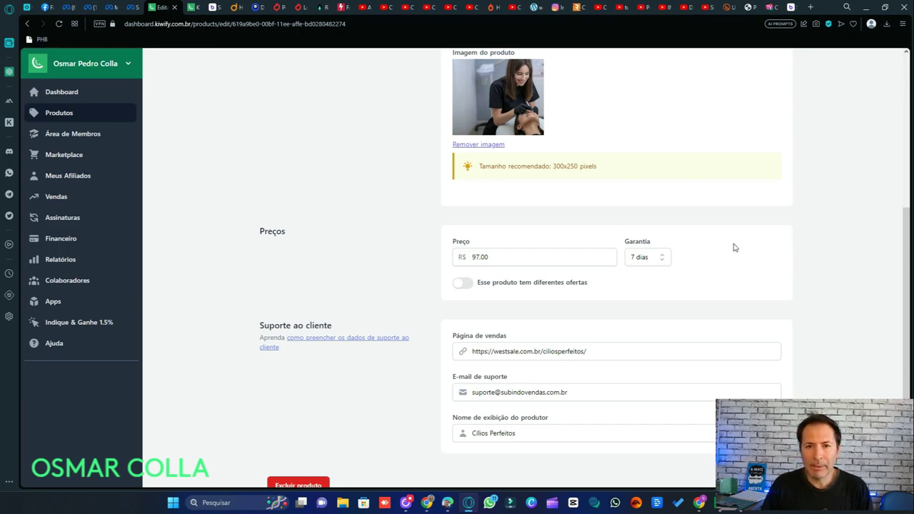
scroll(631, 256, "down", 1)
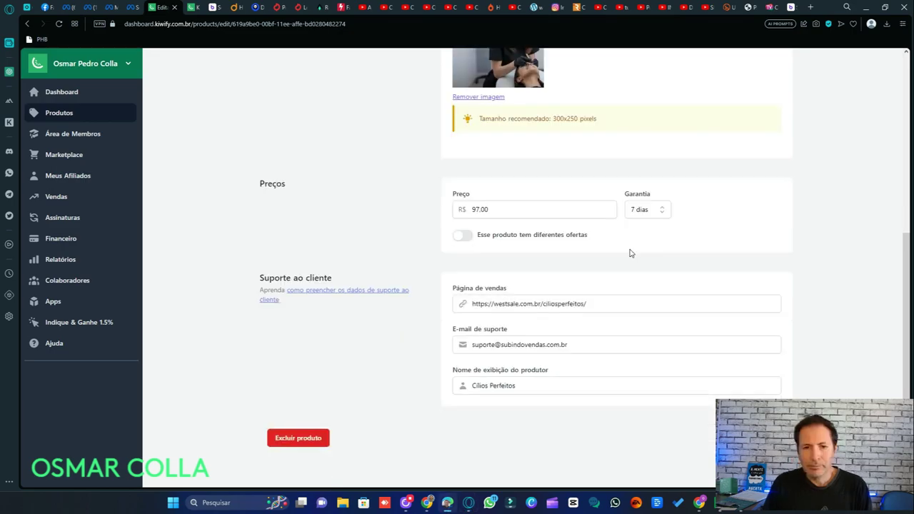
scroll(628, 260, "down", 1)
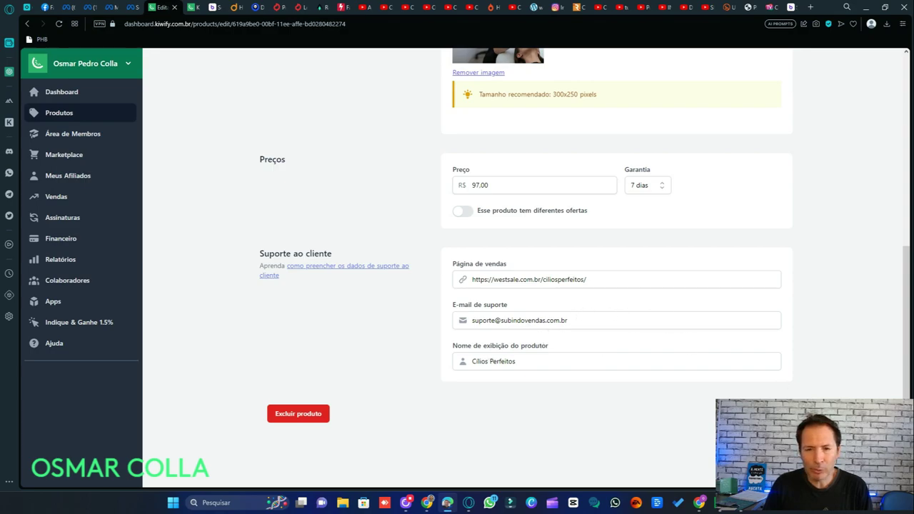
Step: Open the CÍLIOS PERFEITOS members area and check its options for adding modules and content without creating anything
scroll(663, 340, "up", 5)
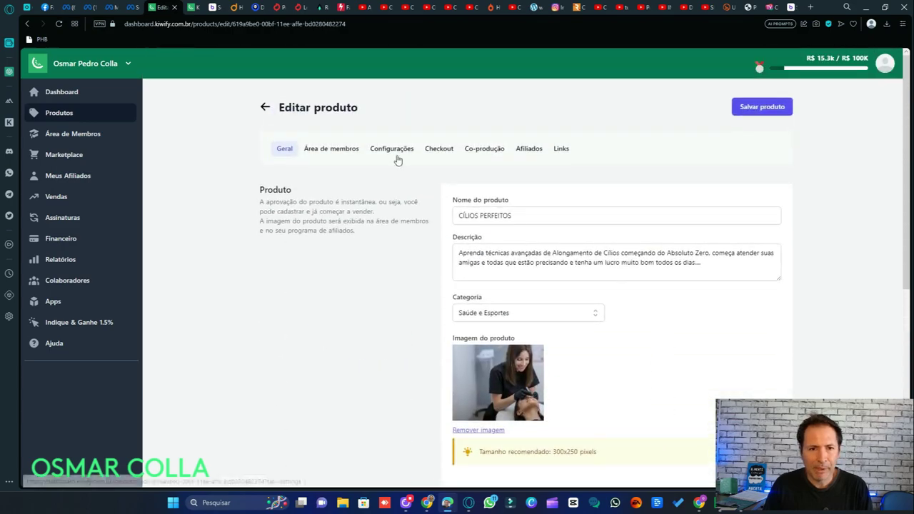
left_click(328, 149)
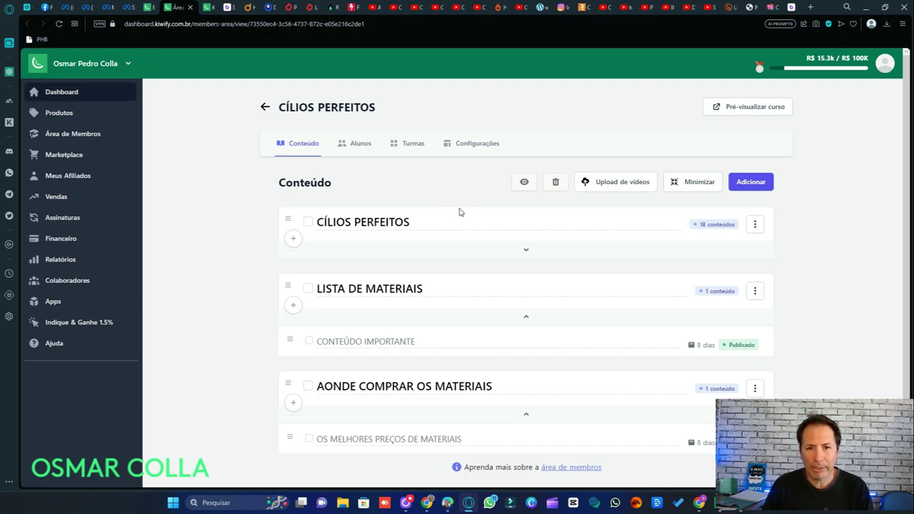
left_click(760, 185)
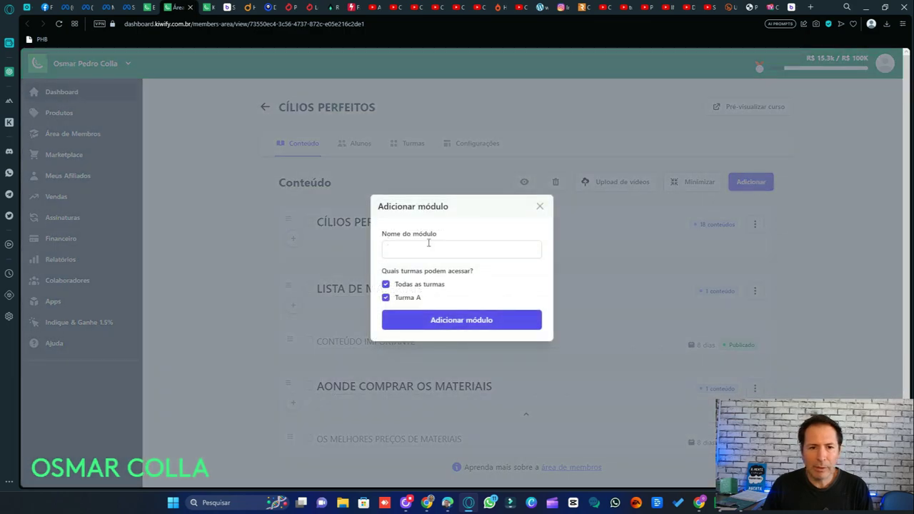
left_click(539, 206)
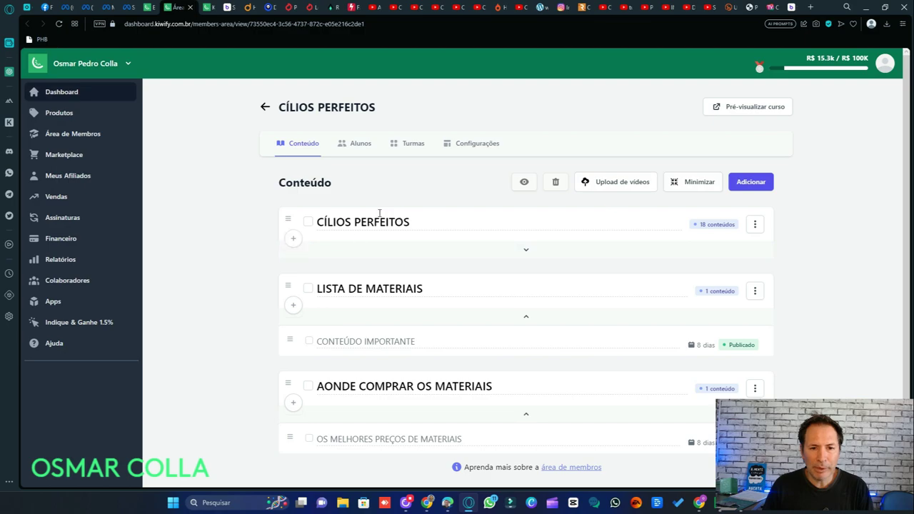
left_click(293, 238)
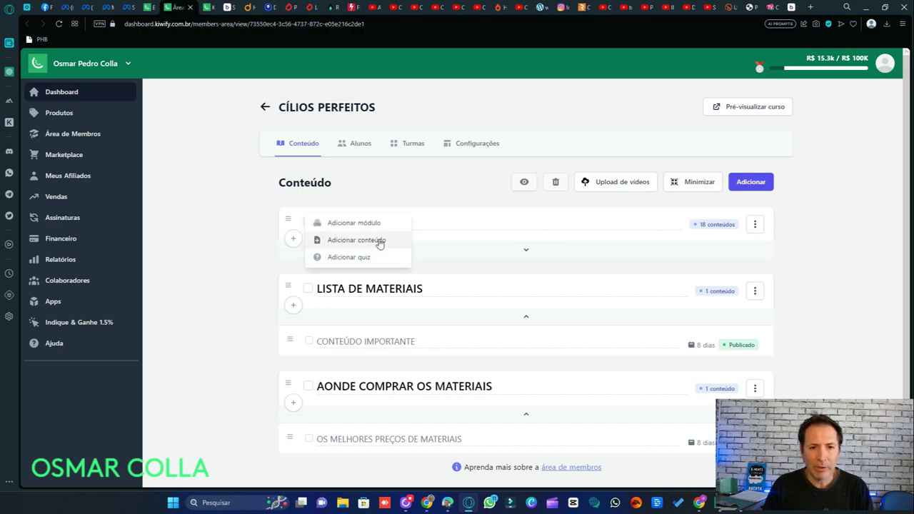
left_click(436, 189)
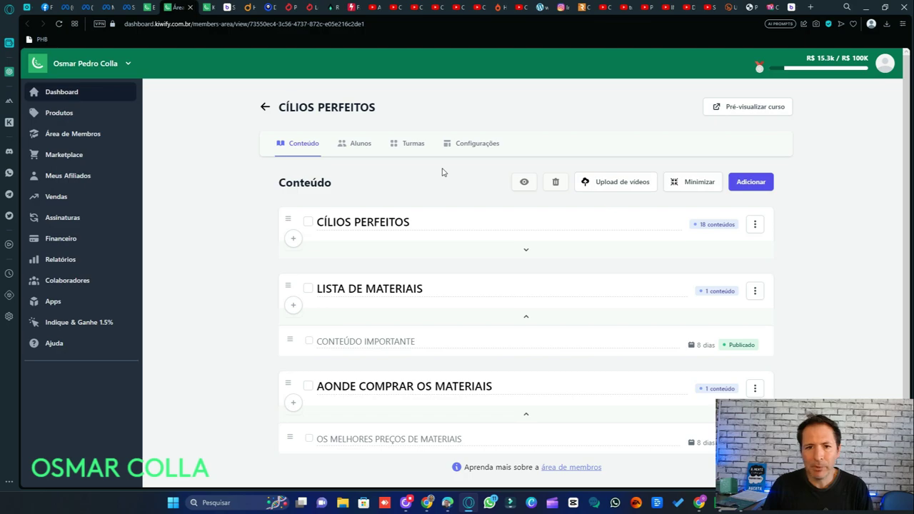
Step: View the members area's Alunos list and review its Configurações, from personalization and comments to certificate, anti-piracy and school options
left_click(362, 145)
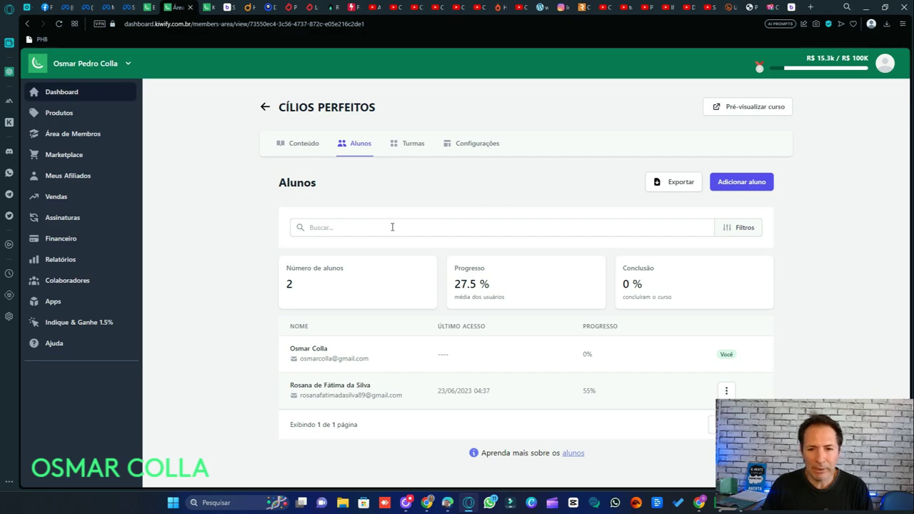
left_click(413, 144)
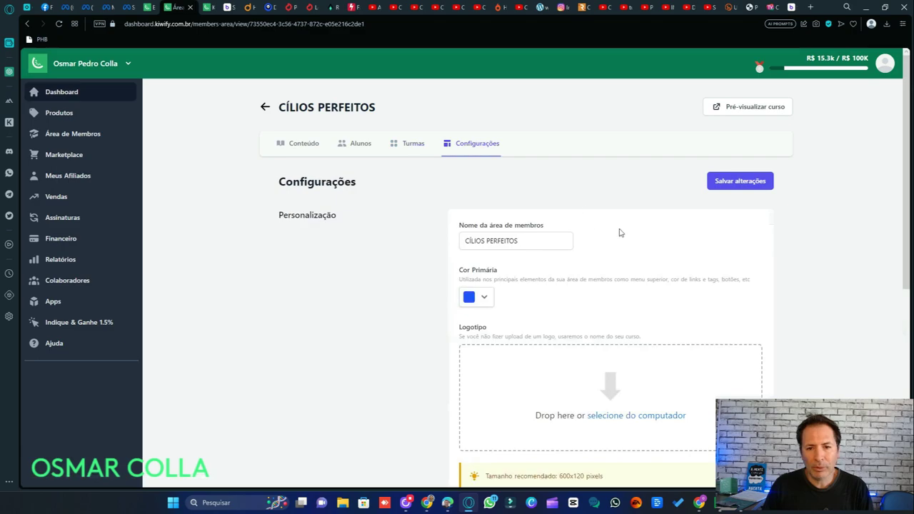
scroll(653, 234, "down", 1)
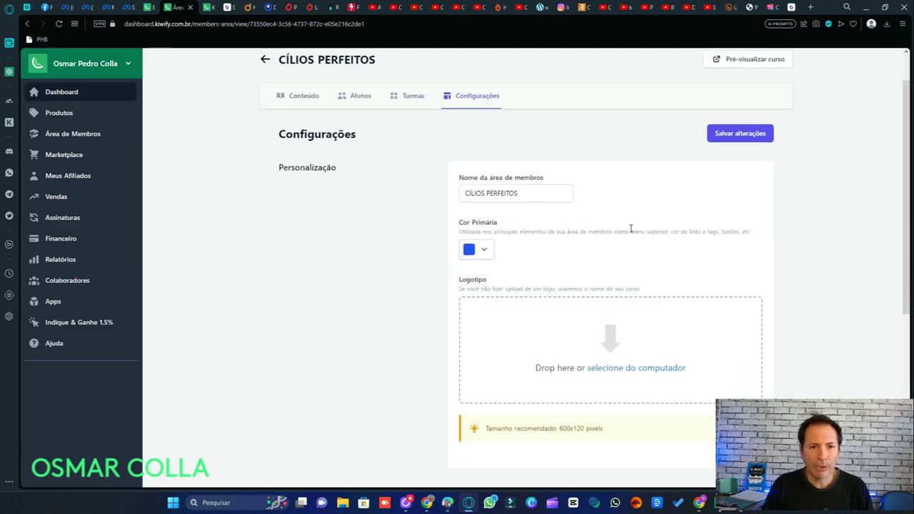
scroll(631, 230, "down", 5)
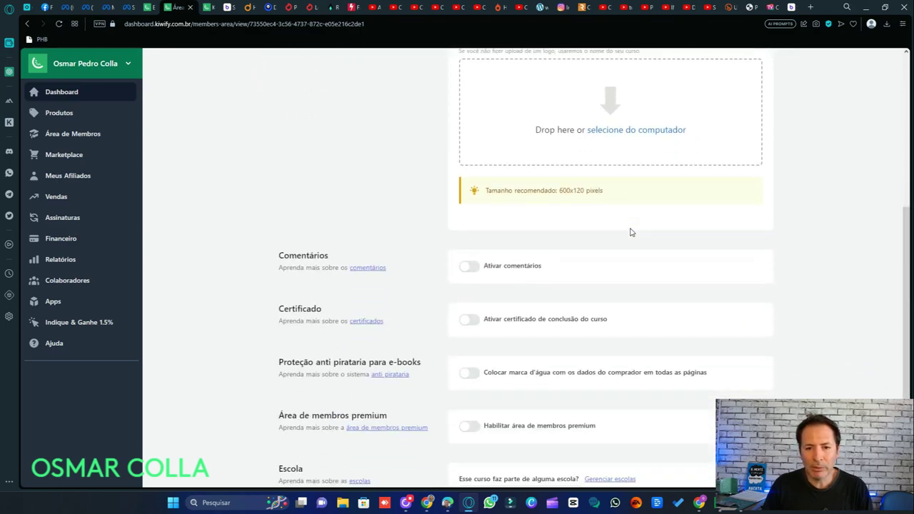
scroll(631, 230, "down", 2)
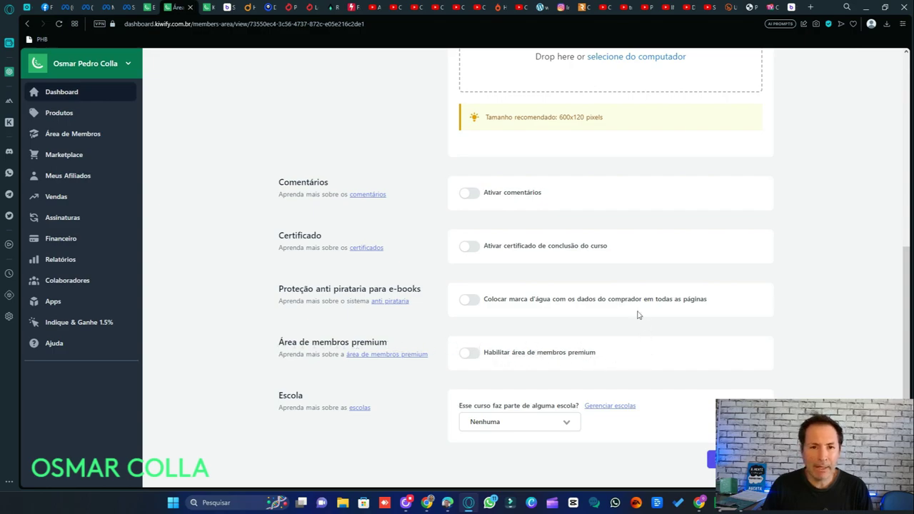
scroll(638, 313, "up", 1)
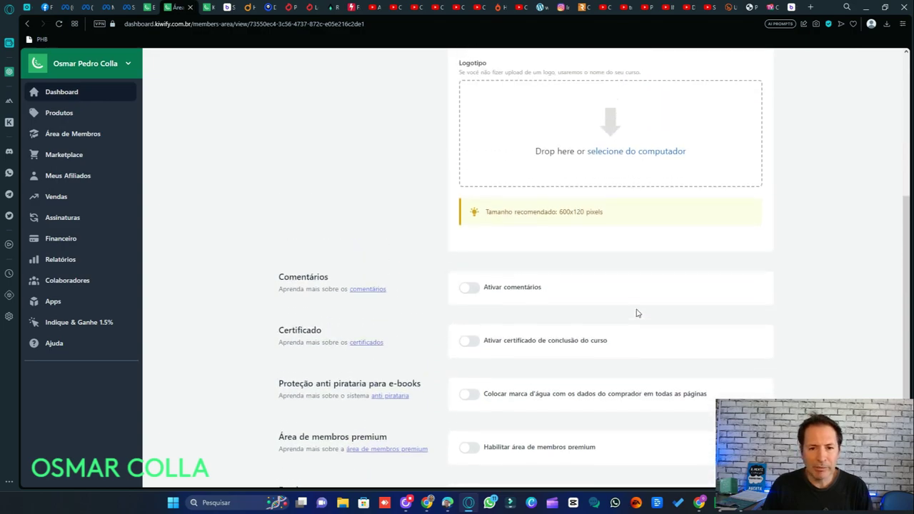
scroll(640, 313, "up", 3)
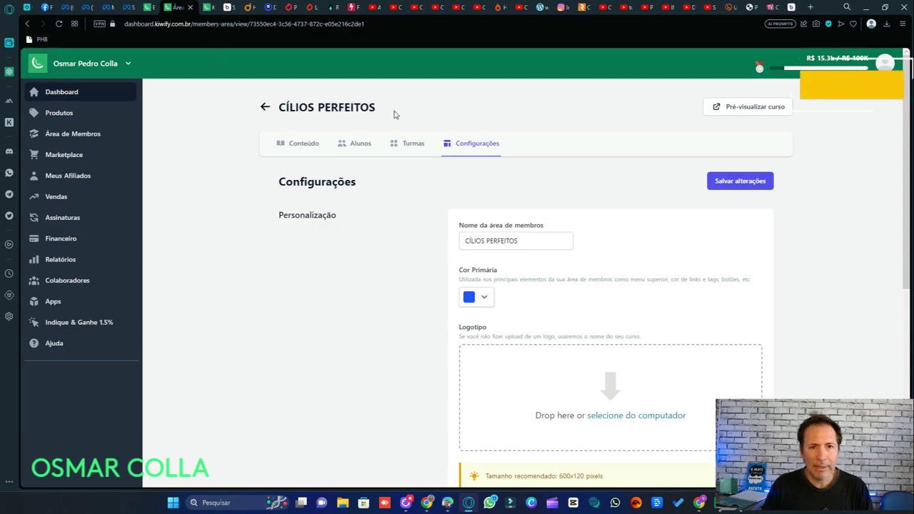
Step: Return to the product editor and review its Configurações, including payment methods, installments, boleto validity, thank-you page and conversion pixels
left_click(190, 7)
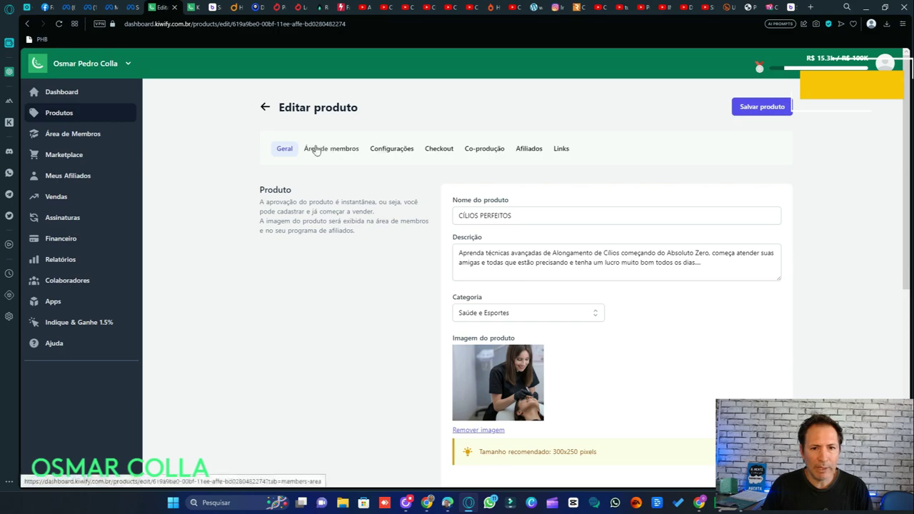
left_click(391, 150)
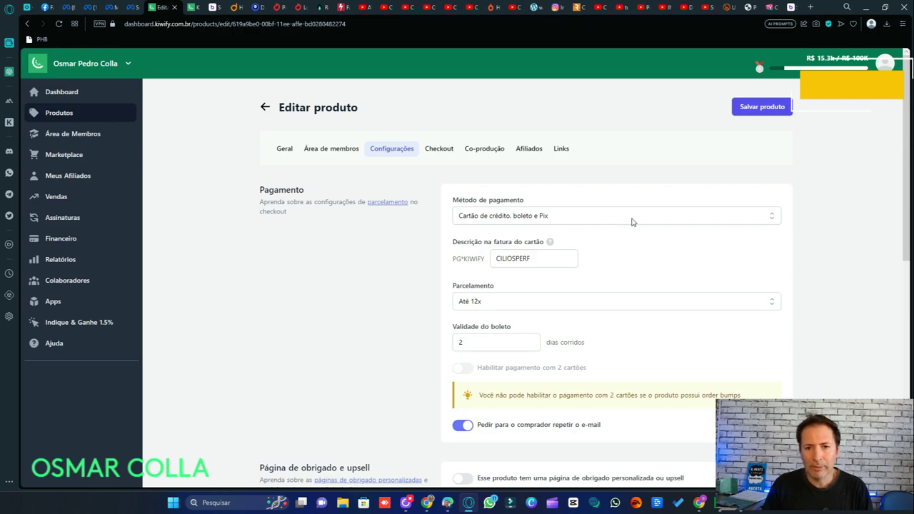
left_click(717, 218)
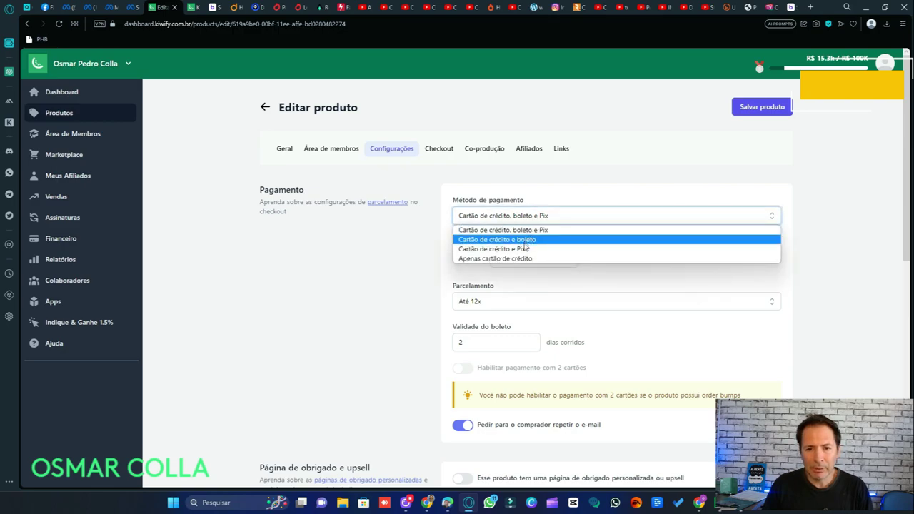
left_click(583, 190)
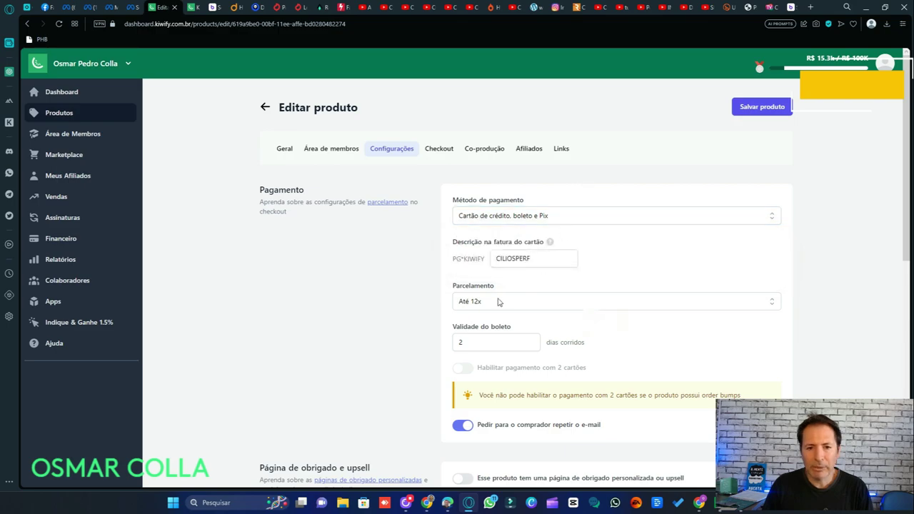
scroll(550, 211, "down", 2)
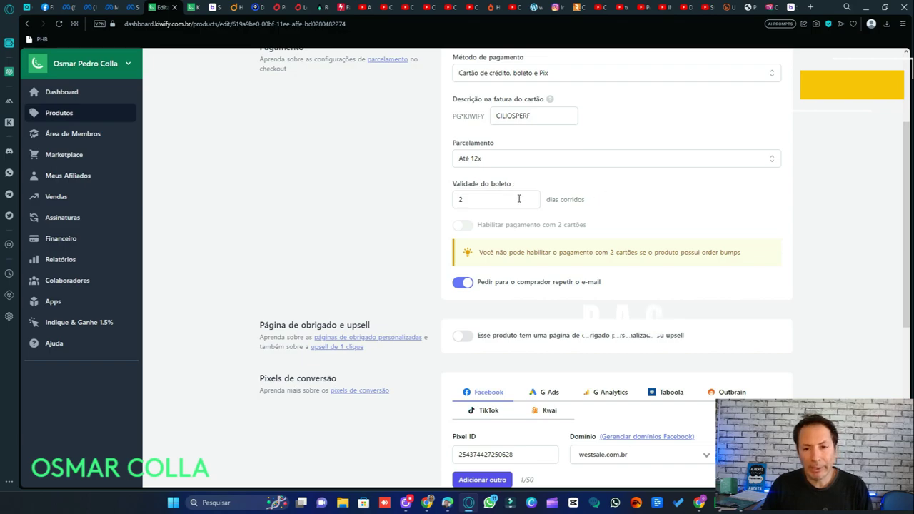
scroll(657, 195, "down", 1)
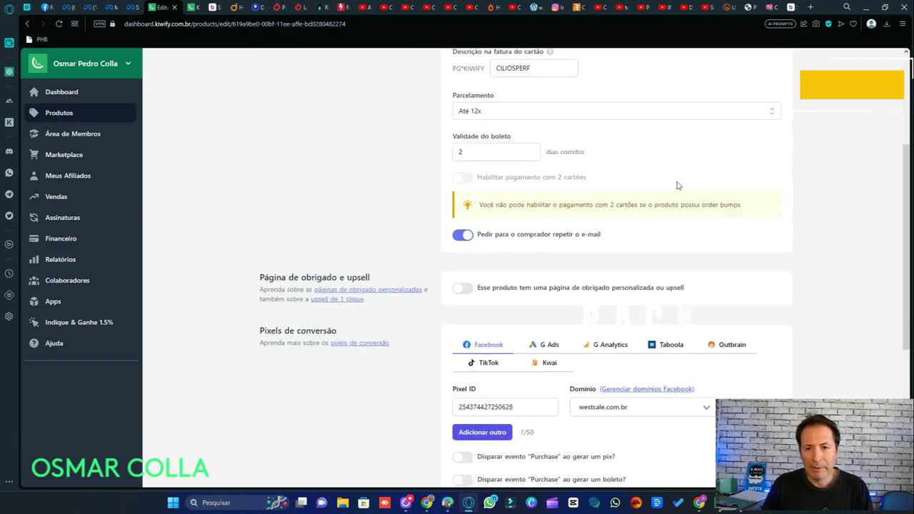
scroll(677, 185, "down", 2)
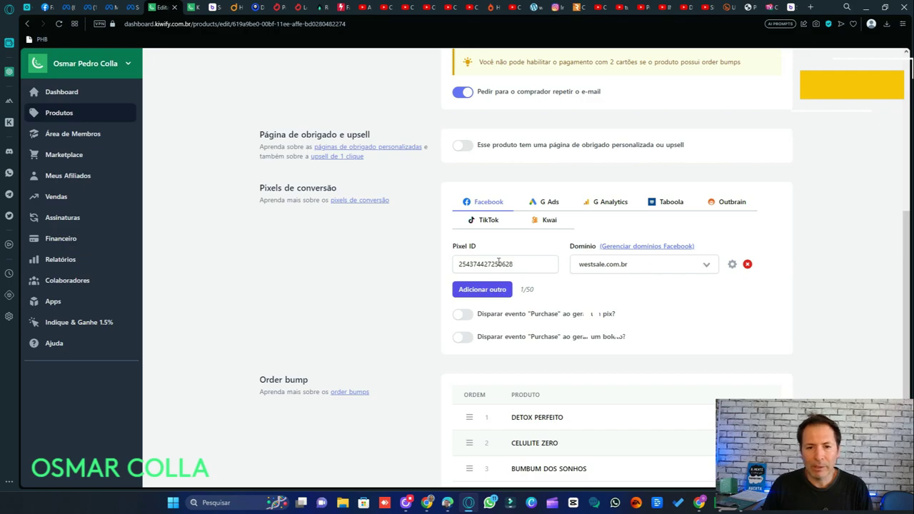
Step: Inspect the Facebook pixel's advanced settings and domain management, close both without changes, and review the order bump list
left_click(732, 264)
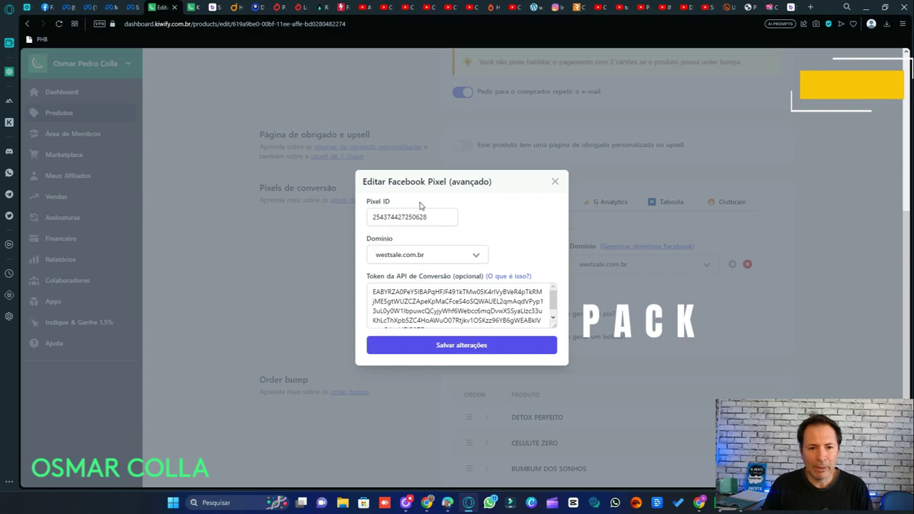
left_click(555, 181)
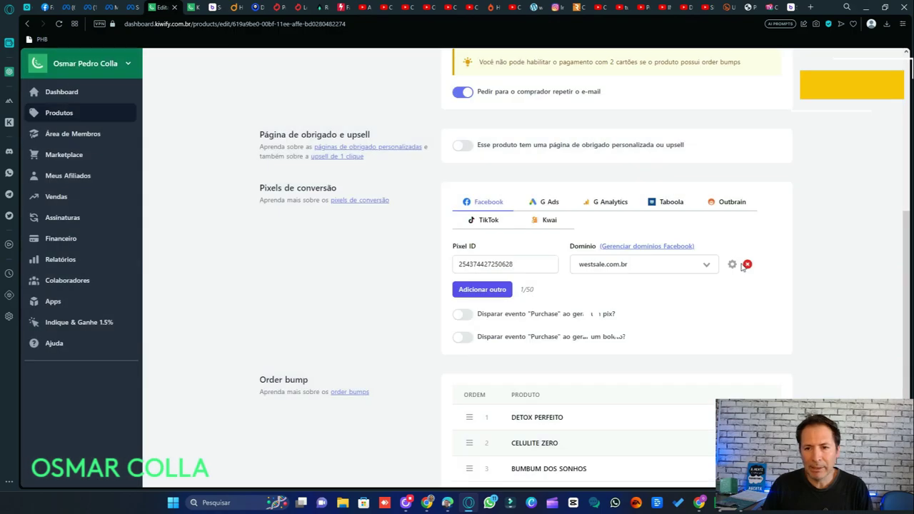
left_click(664, 246)
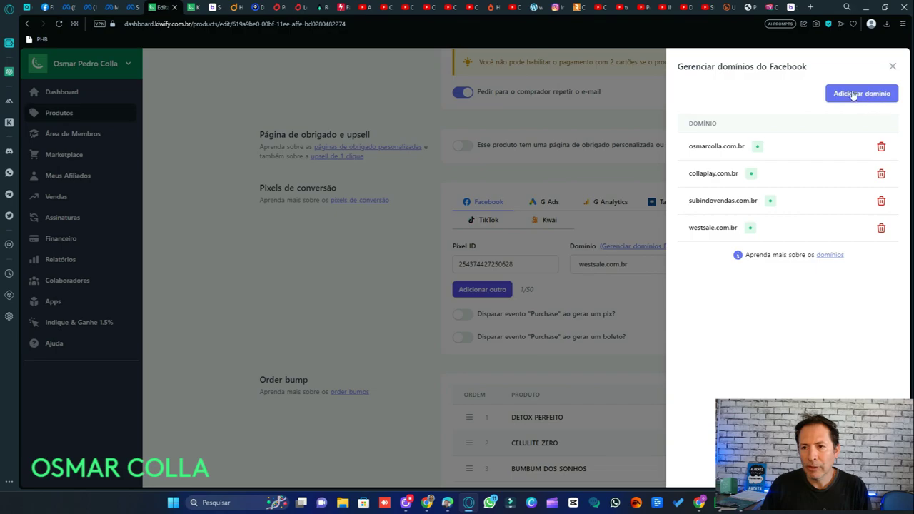
left_click(893, 67)
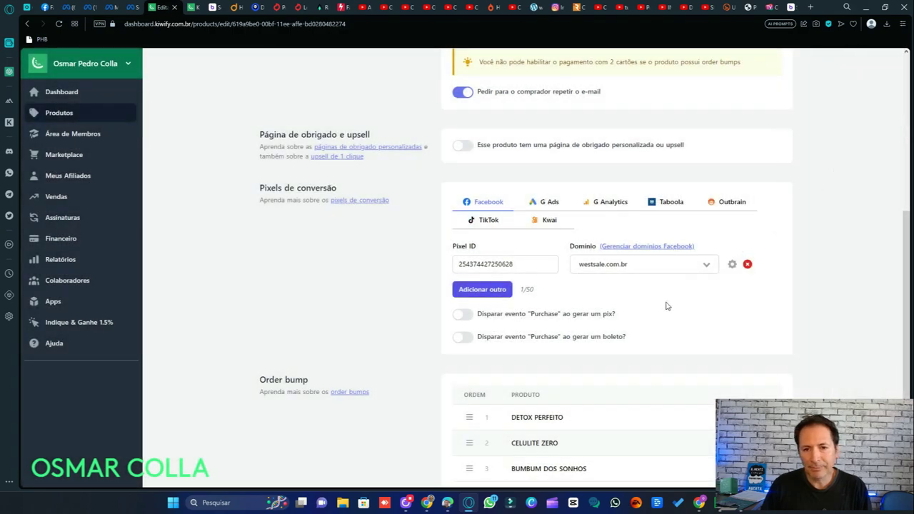
scroll(671, 305, "down", 2)
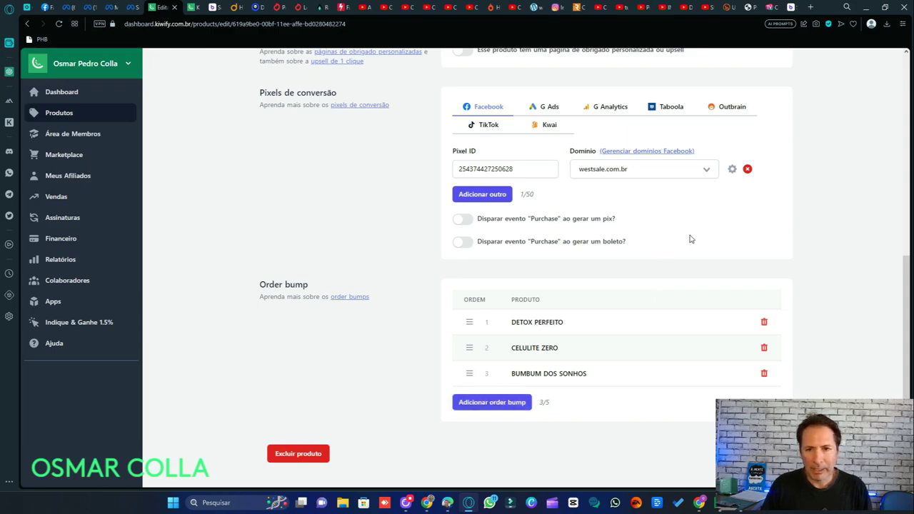
Step: Open Checkout A in the checkout builder and examine its page layout, testimonials, guarantee seal and available components
scroll(710, 243, "up", 6)
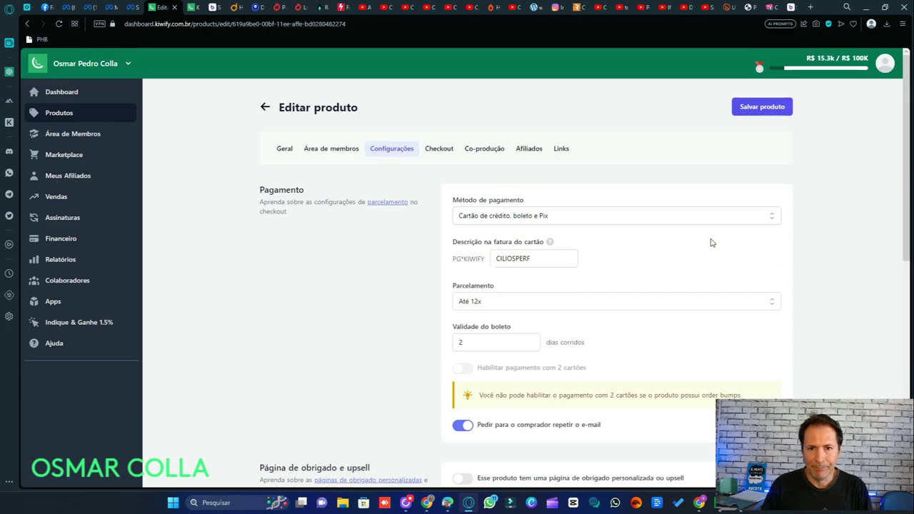
left_click(439, 148)
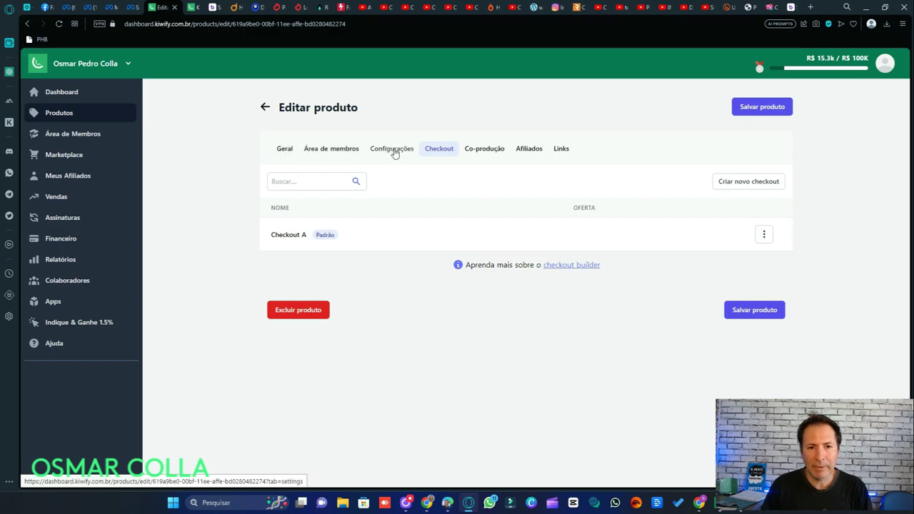
left_click(286, 236)
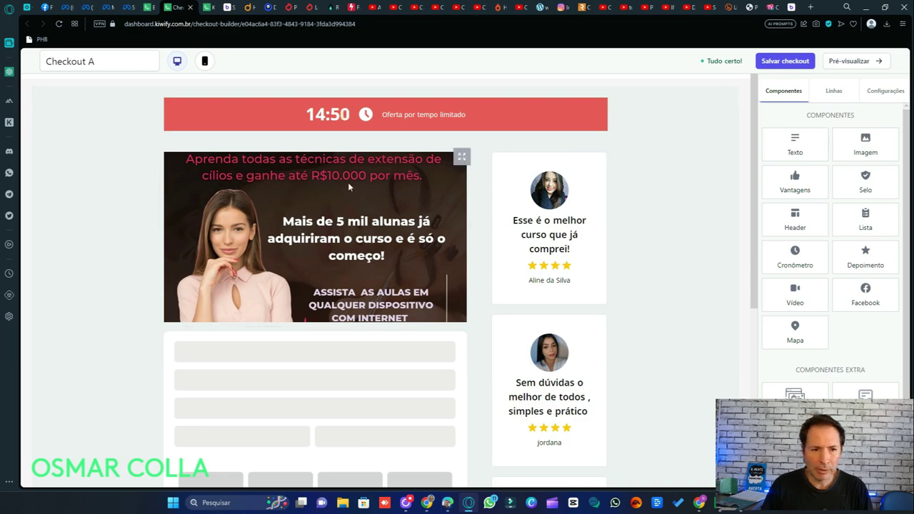
scroll(643, 188, "down", 3)
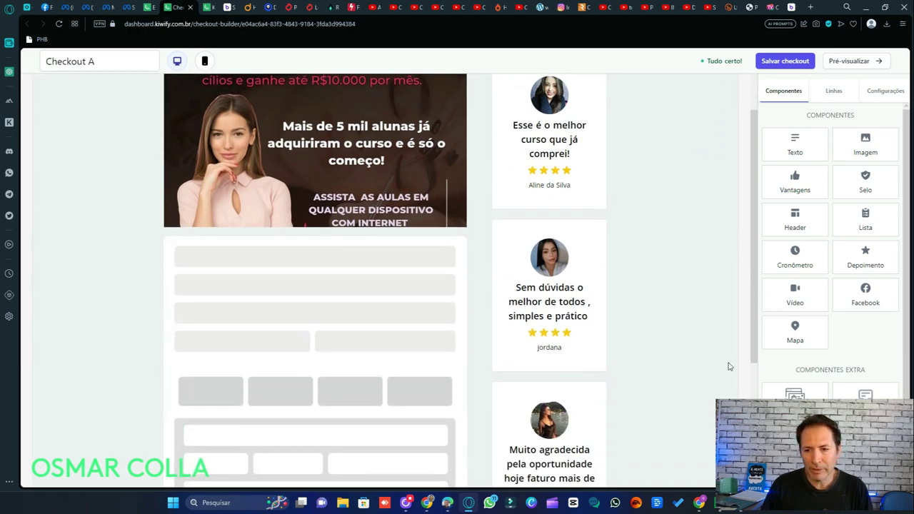
scroll(596, 249, "down", 5)
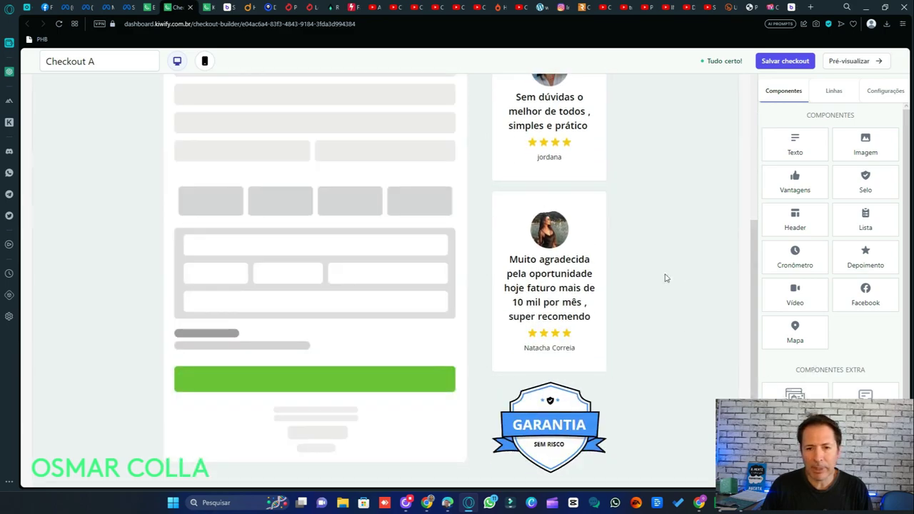
scroll(675, 227, "up", 8)
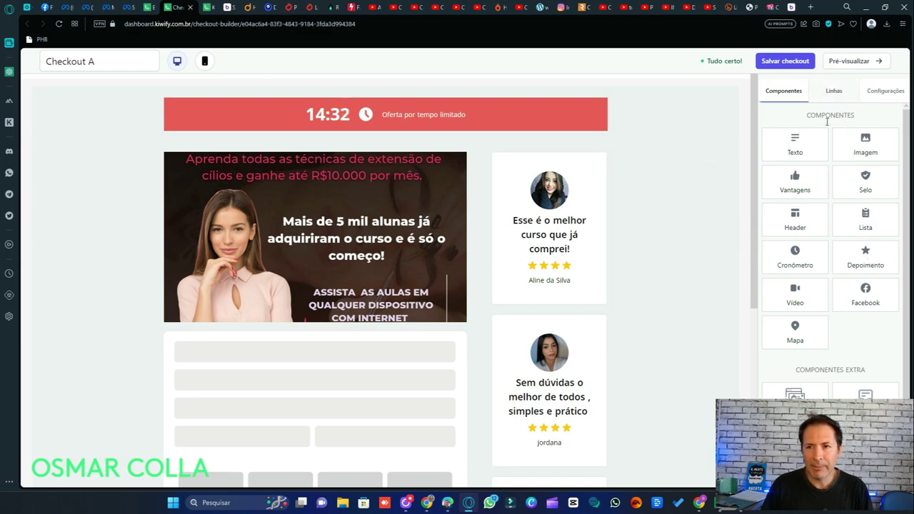
scroll(703, 151, "down", 1)
scroll(704, 151, "down", 3)
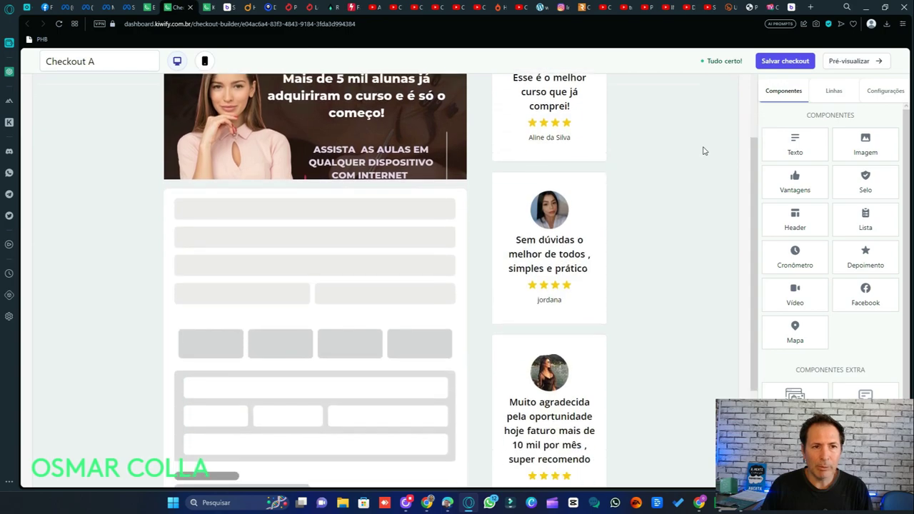
Step: Compare Checkout A's mobile and desktop layouts in the checkout builder, and close the builder to return to the product editor
scroll(704, 151, "up", 4)
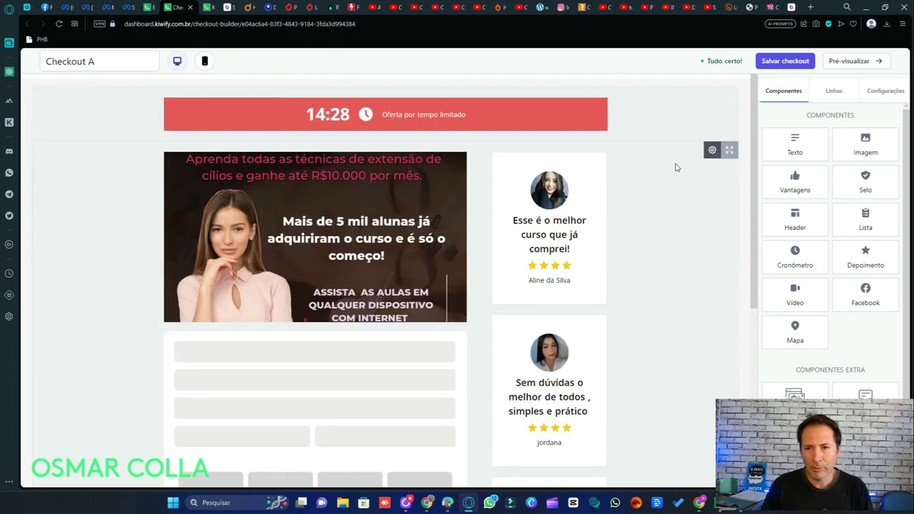
left_click(204, 61)
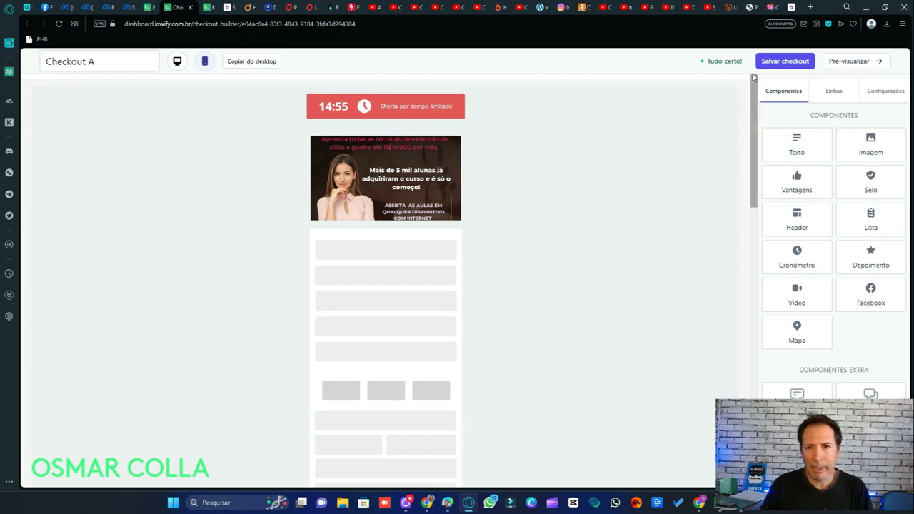
left_click(781, 61)
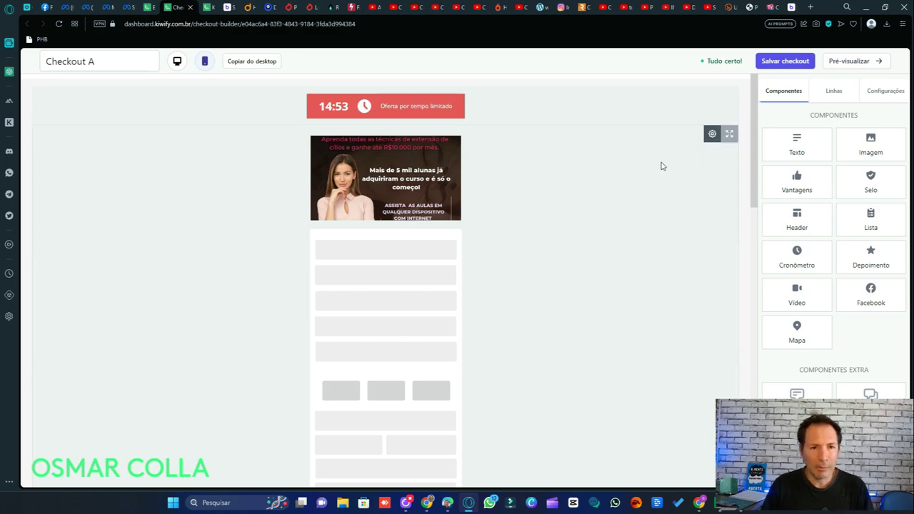
scroll(505, 212, "down", 3)
scroll(443, 232, "up", 3)
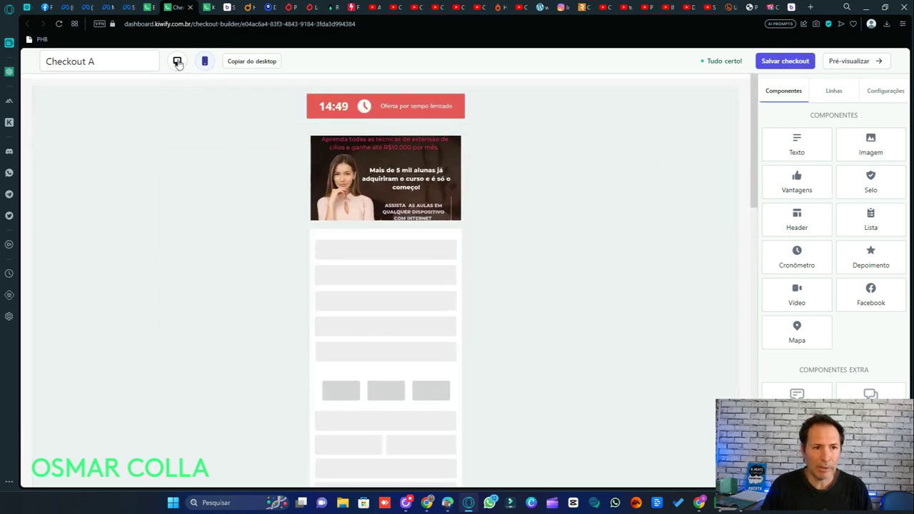
left_click(177, 63)
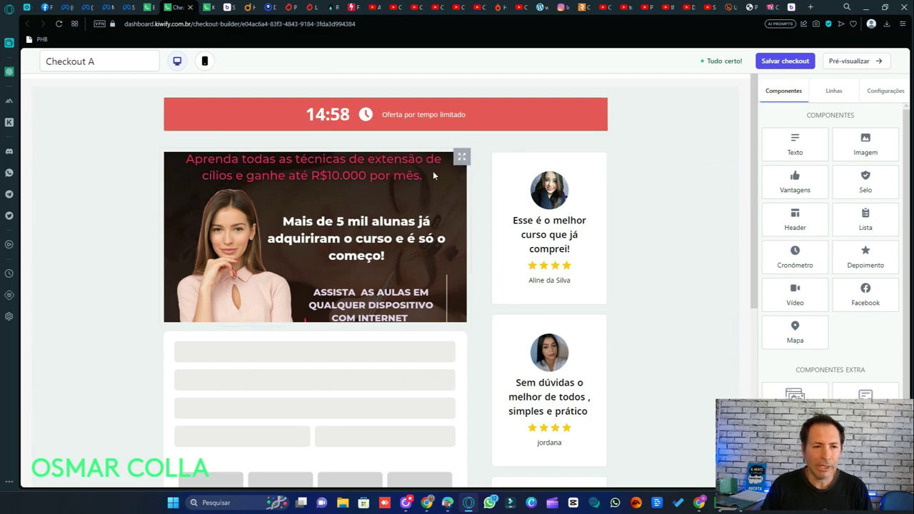
scroll(433, 171, "down", 2)
scroll(442, 169, "up", 2)
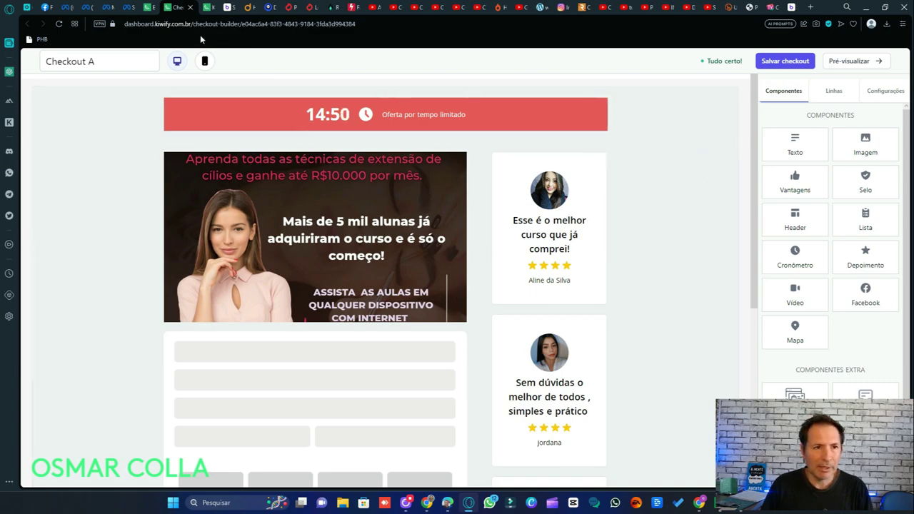
left_click(191, 7)
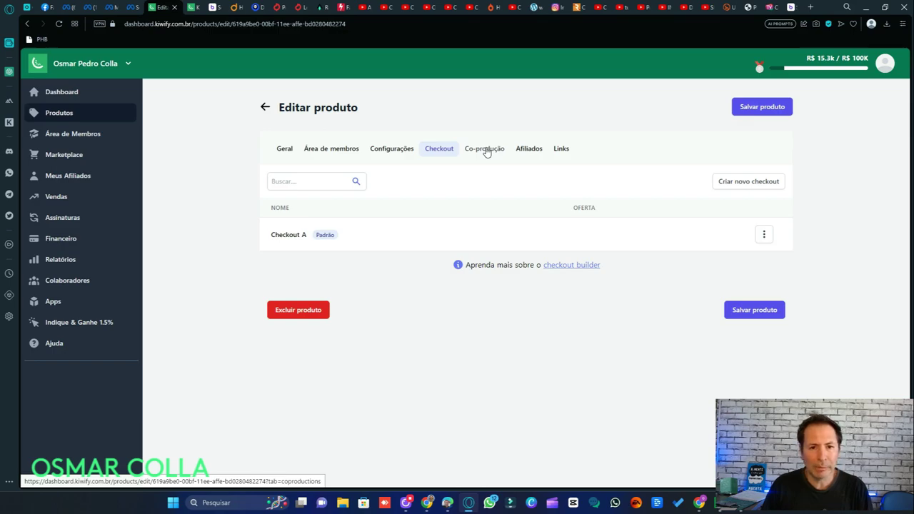
Step: Review the product's Co-produção, Afiliados and Links sections, covering co-producer invitations, the affiliate program and checkout links
left_click(485, 150)
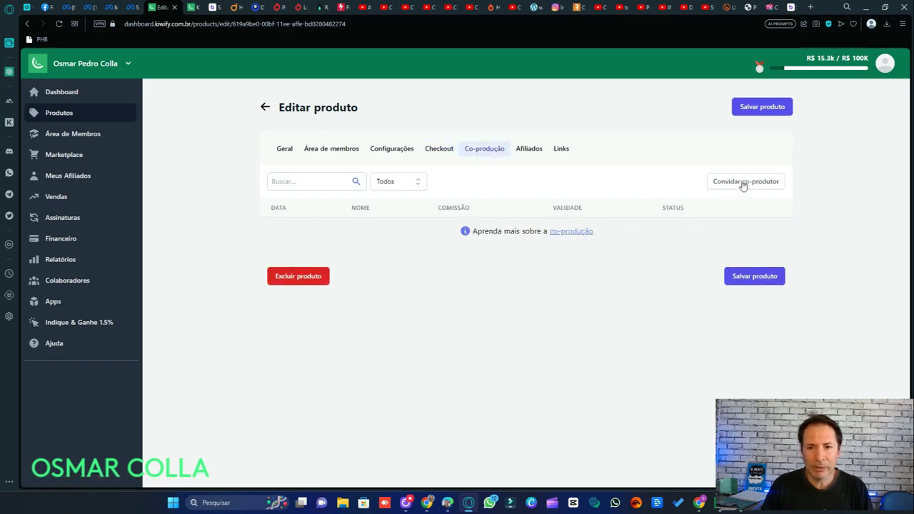
left_click(535, 150)
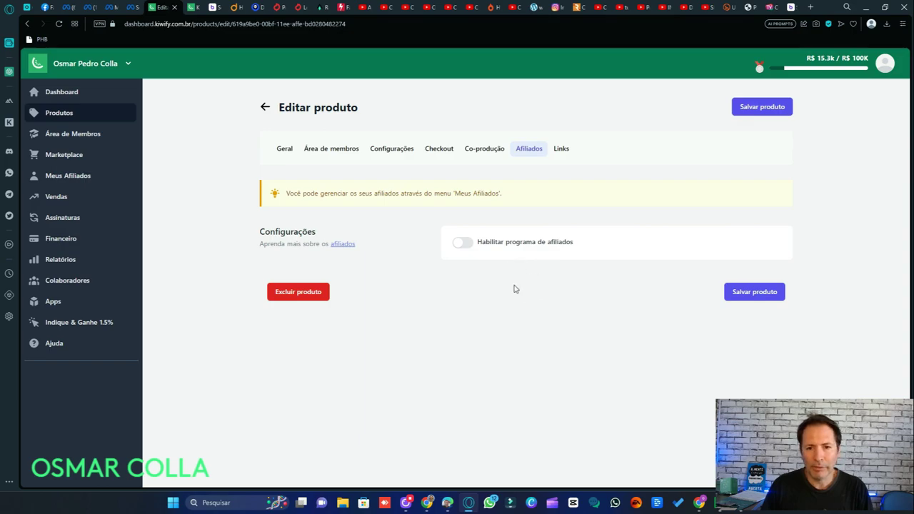
left_click(562, 149)
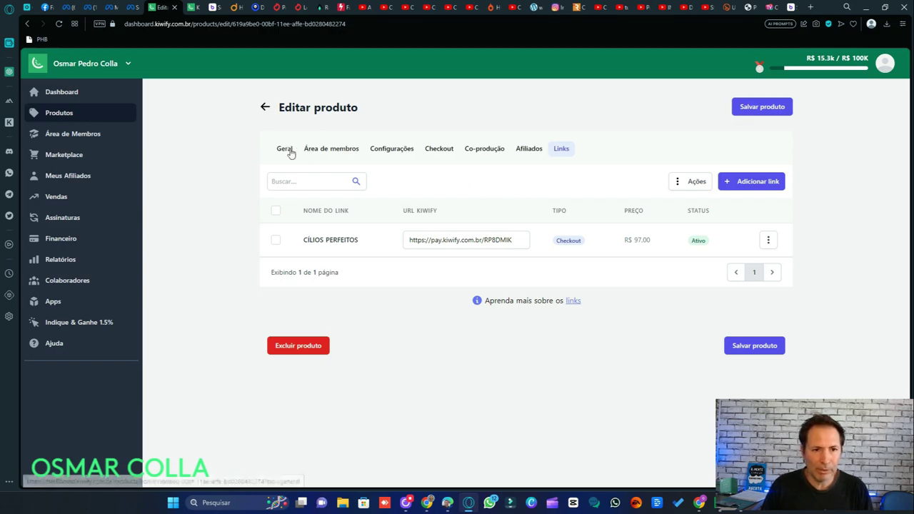
Step: Review the product's Configurações again, from payment method and installments to conversion pixels and order bumps, and return to its Geral details
left_click(380, 148)
scroll(607, 240, "down", 3)
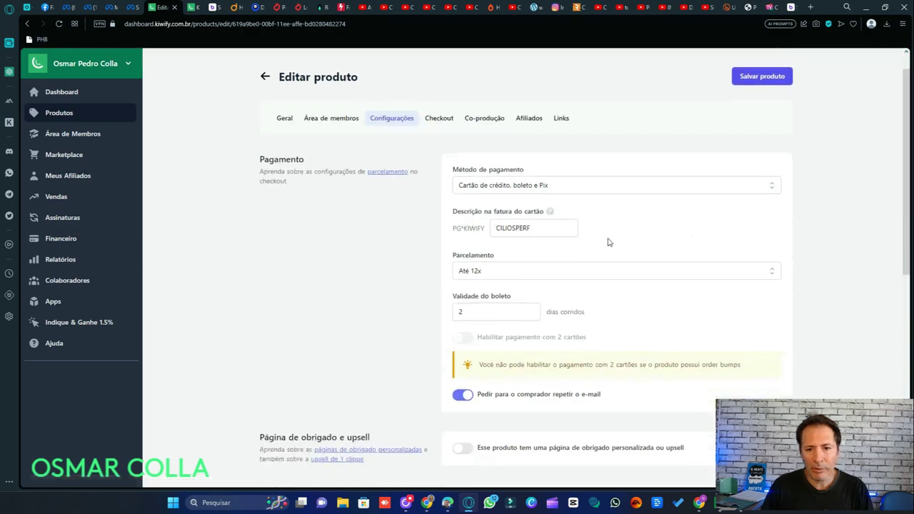
scroll(609, 241, "down", 2)
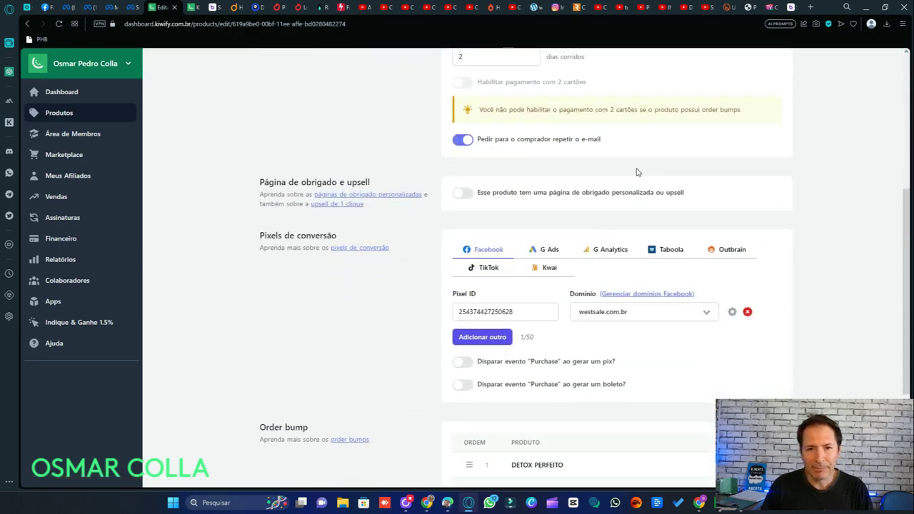
scroll(636, 171, "up", 1)
scroll(639, 172, "down", 3)
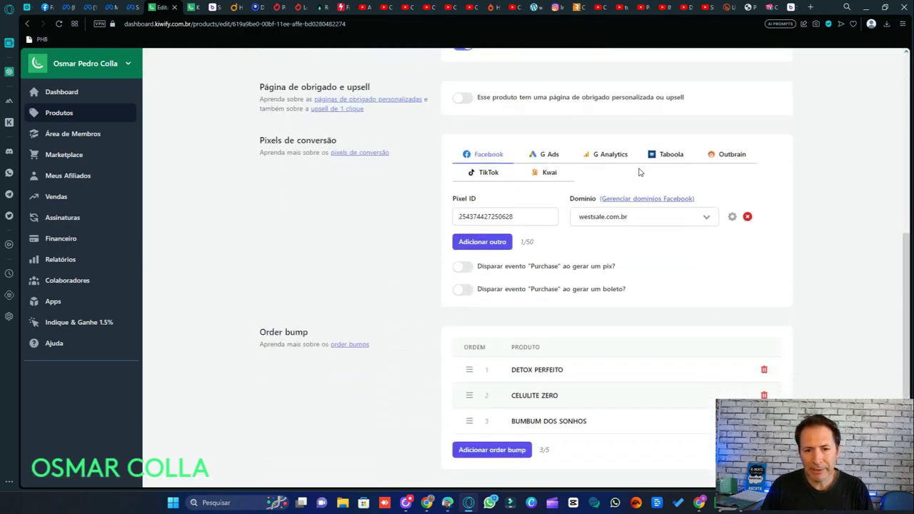
scroll(649, 182, "up", 6)
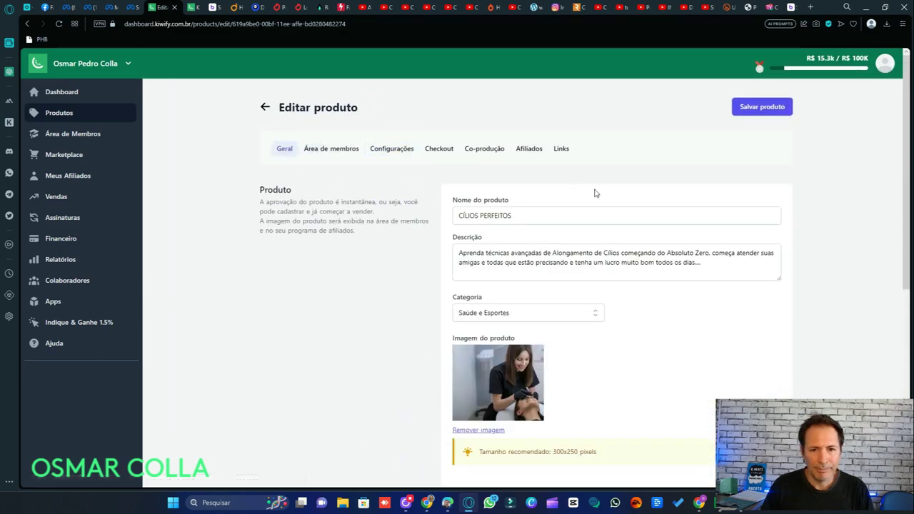
Step: Enable different offers under the product's Preços to inspect the offer name and price fields, and disable the option again
scroll(639, 200, "down", 5)
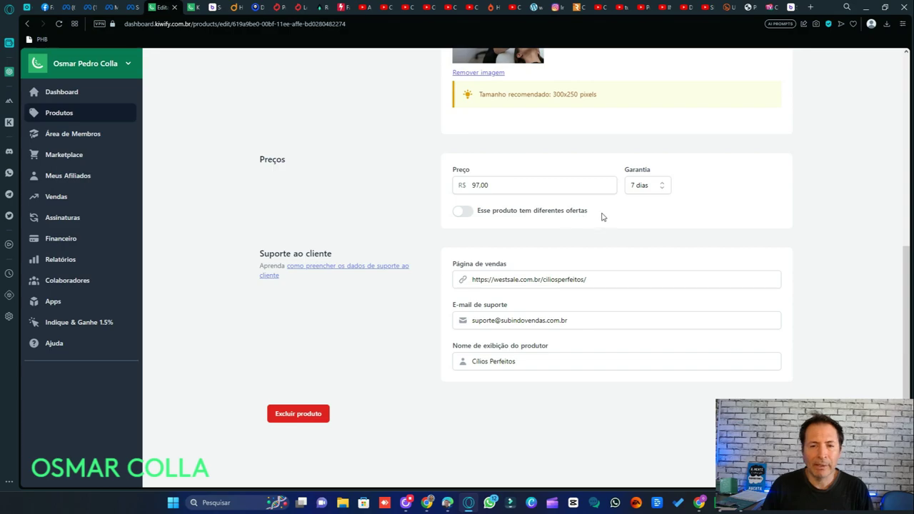
left_click(465, 212)
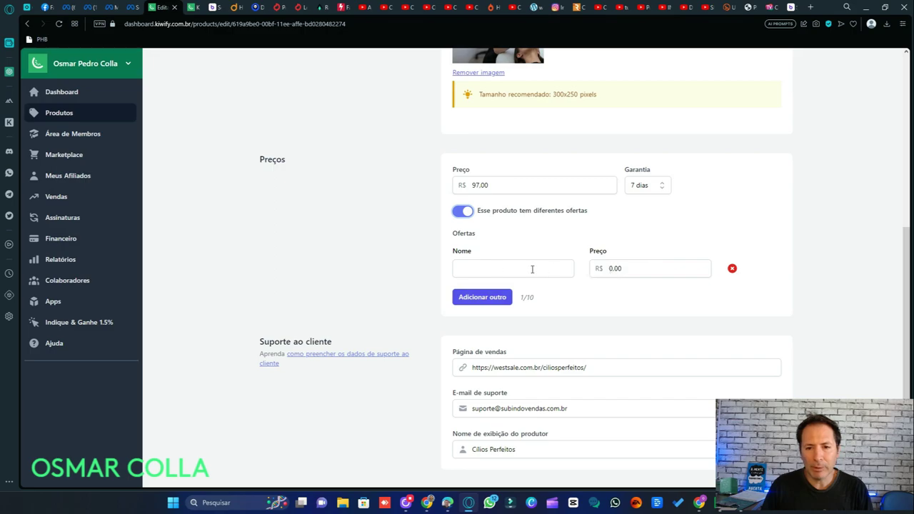
scroll(636, 274, "up", 5)
scroll(653, 224, "down", 5)
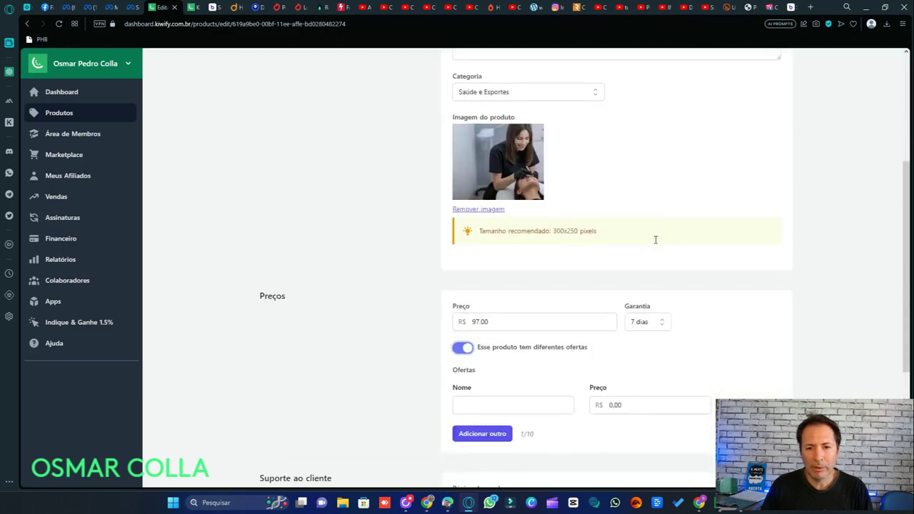
left_click(462, 212)
scroll(633, 239, "up", 5)
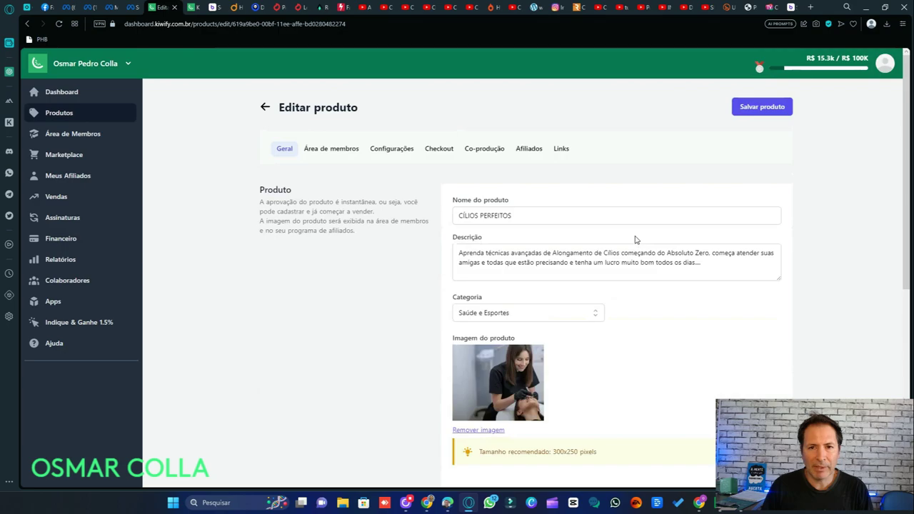
Step: Show the product's Links list with its checkout URL, and leave the product editor for the Dashboard
left_click(561, 149)
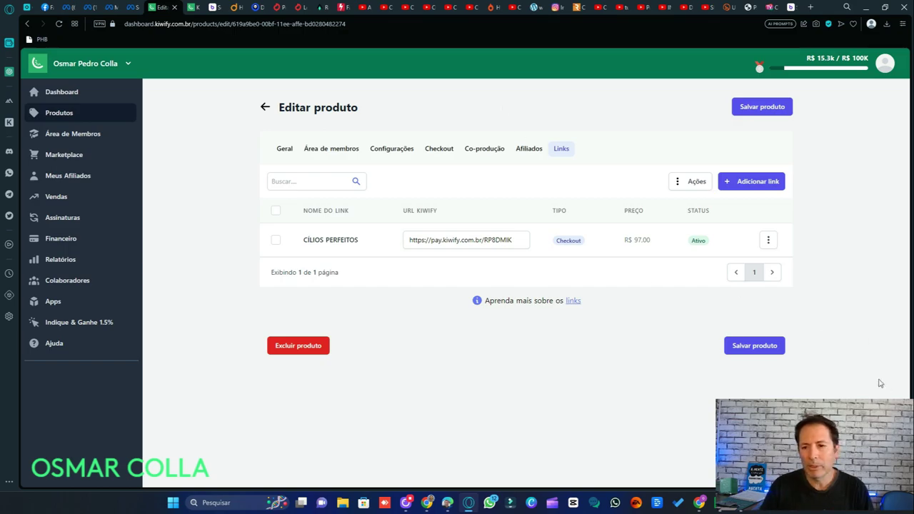
left_click(88, 96)
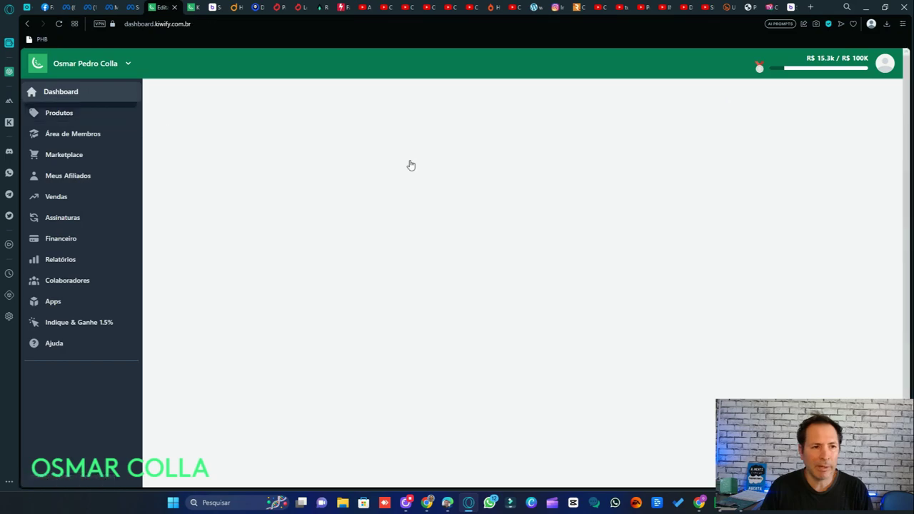